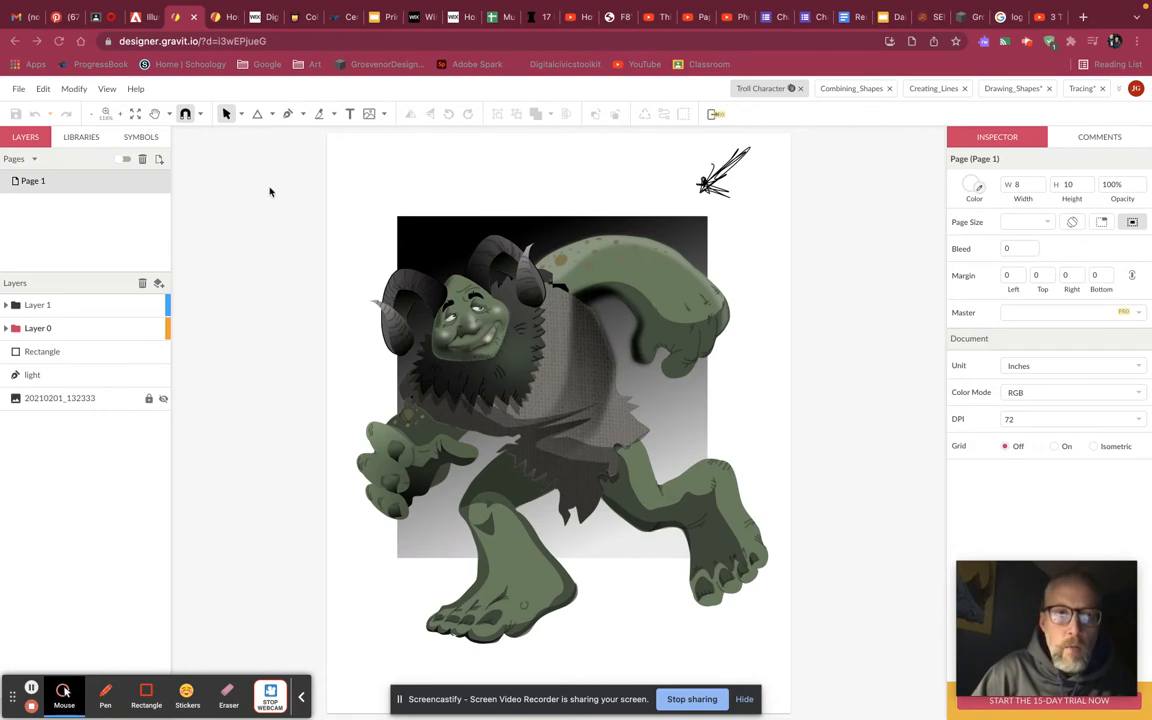
# Review the PDFs attached to the Google Classroom assignment, and return to the troll drawing in Gravit Designer.
pyautogui.click(110, 20)
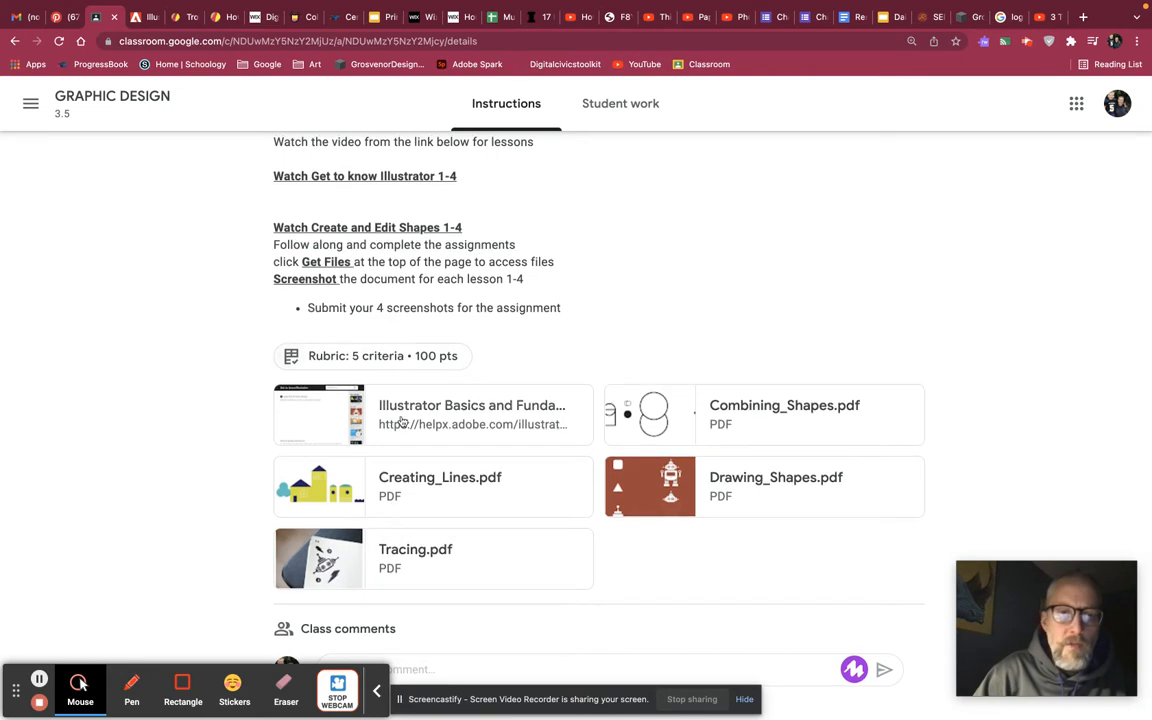
pyautogui.scroll(-1, 526, 328)
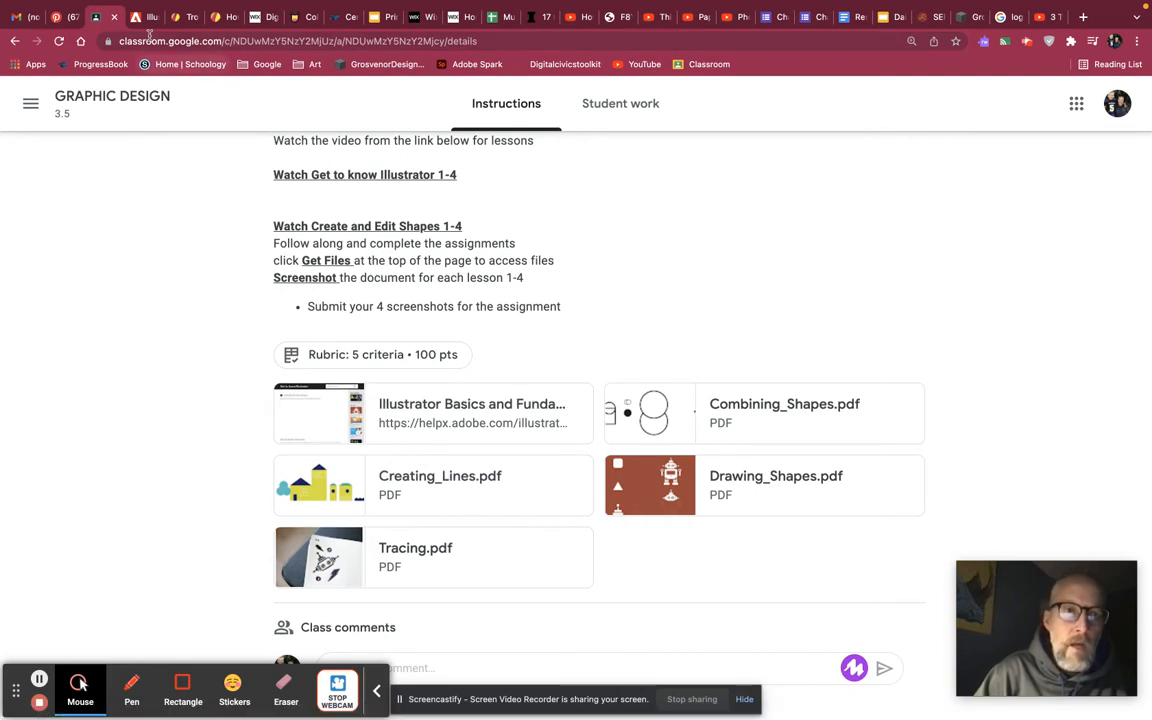
pyautogui.click(182, 22)
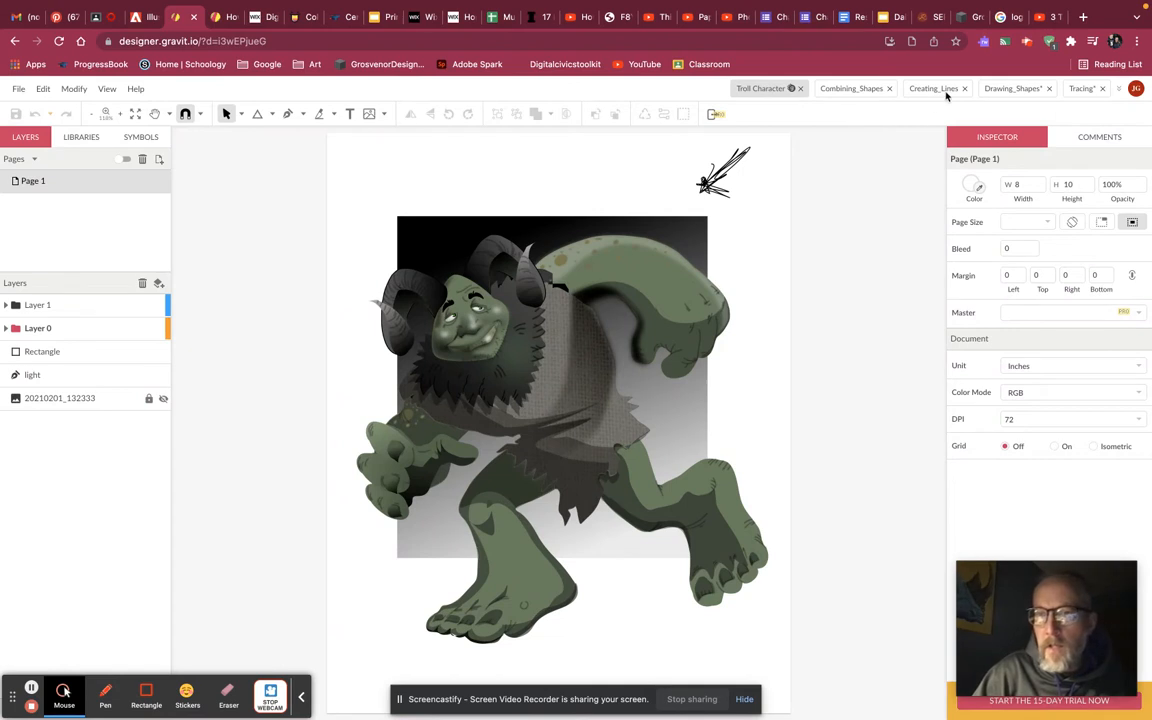
# In the Drawing_Shapes document, draw a triangle about 94 × 82 px near the dashed triangle outline.
pyautogui.click(1016, 89)
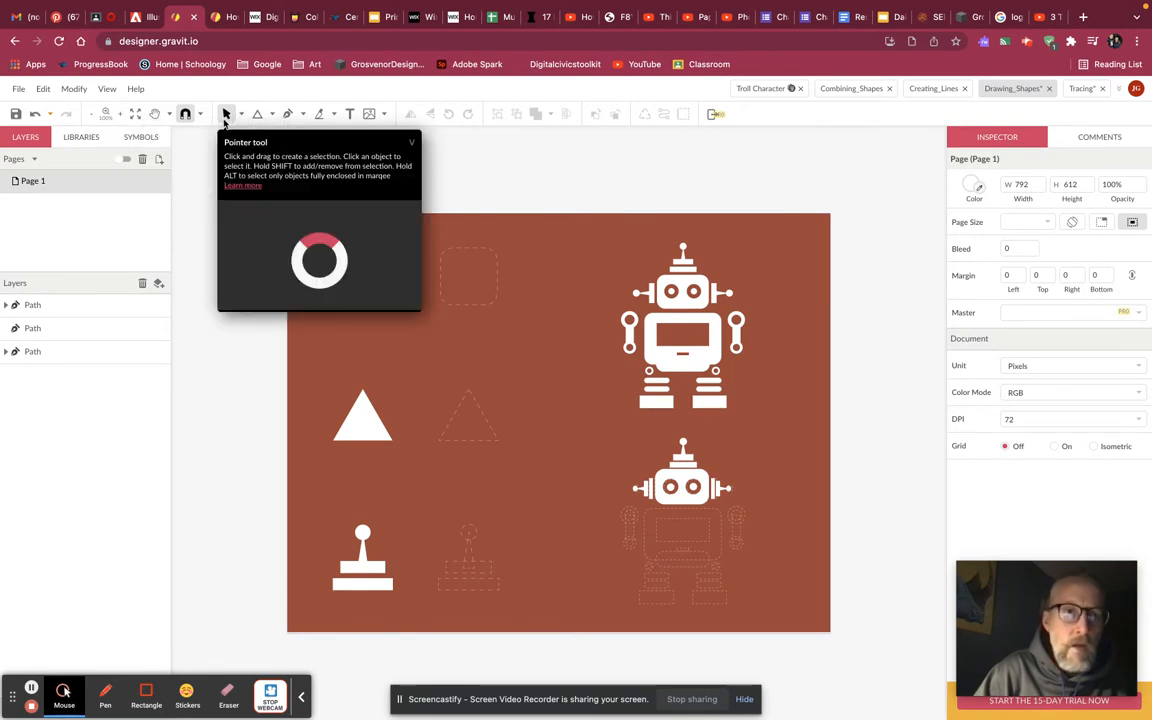
pyautogui.click(242, 116)
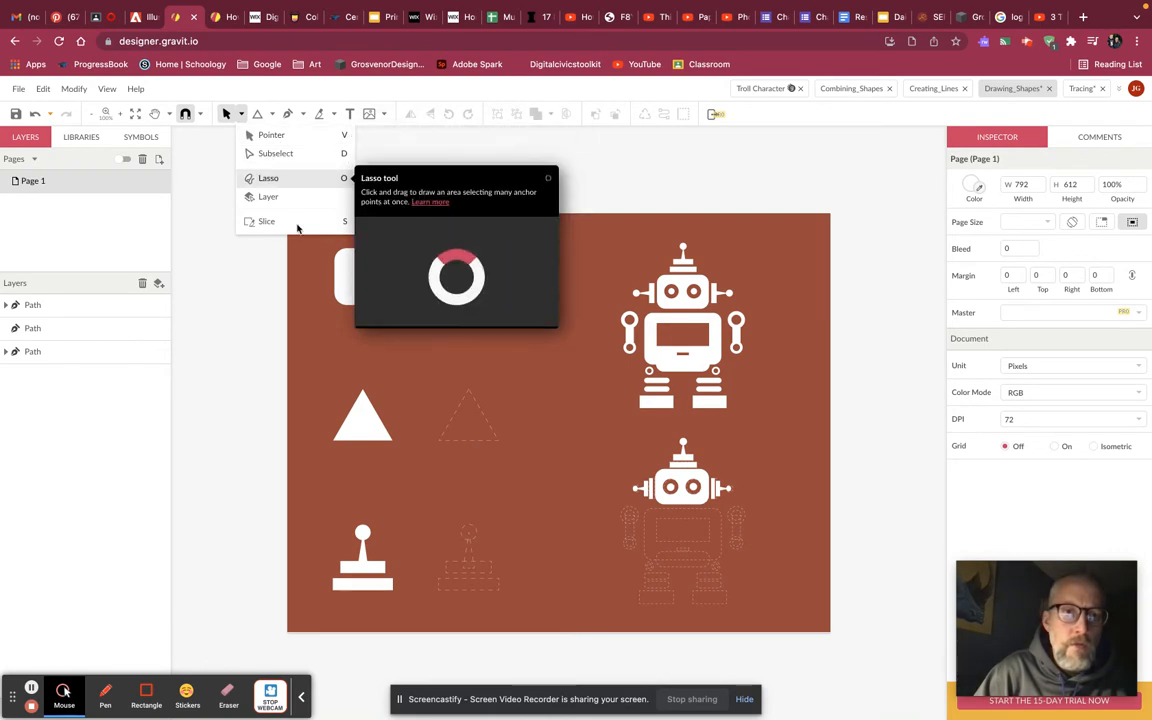
pyautogui.click(366, 276)
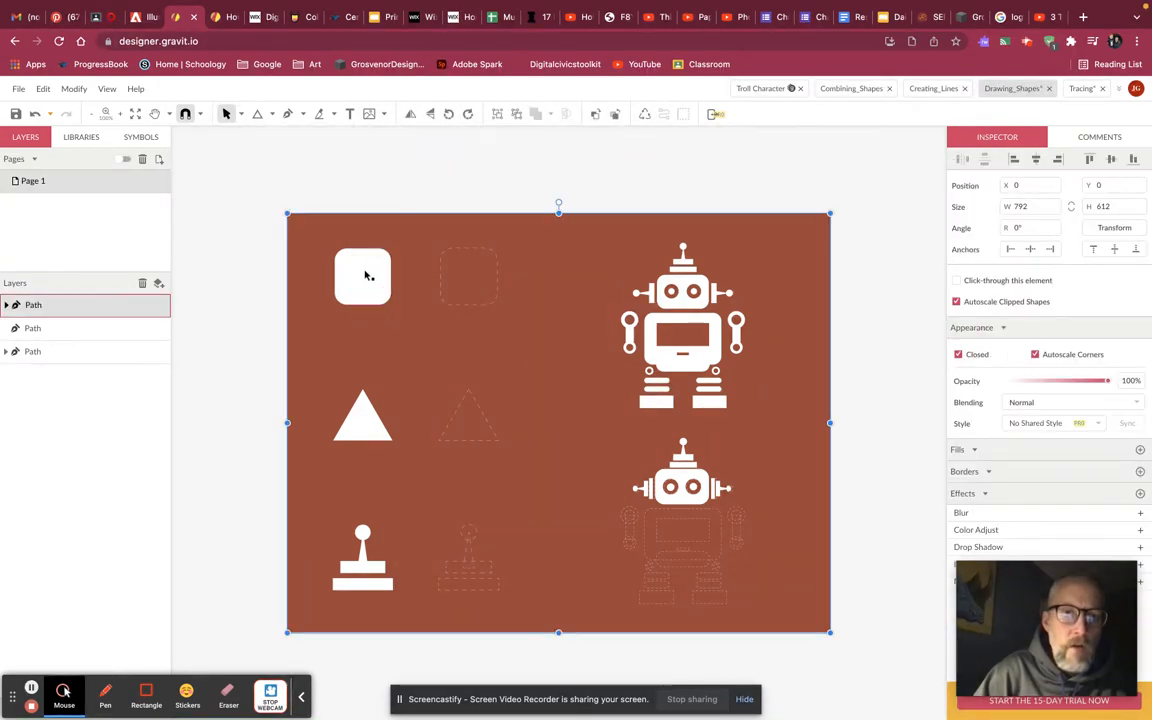
pyautogui.click(271, 114)
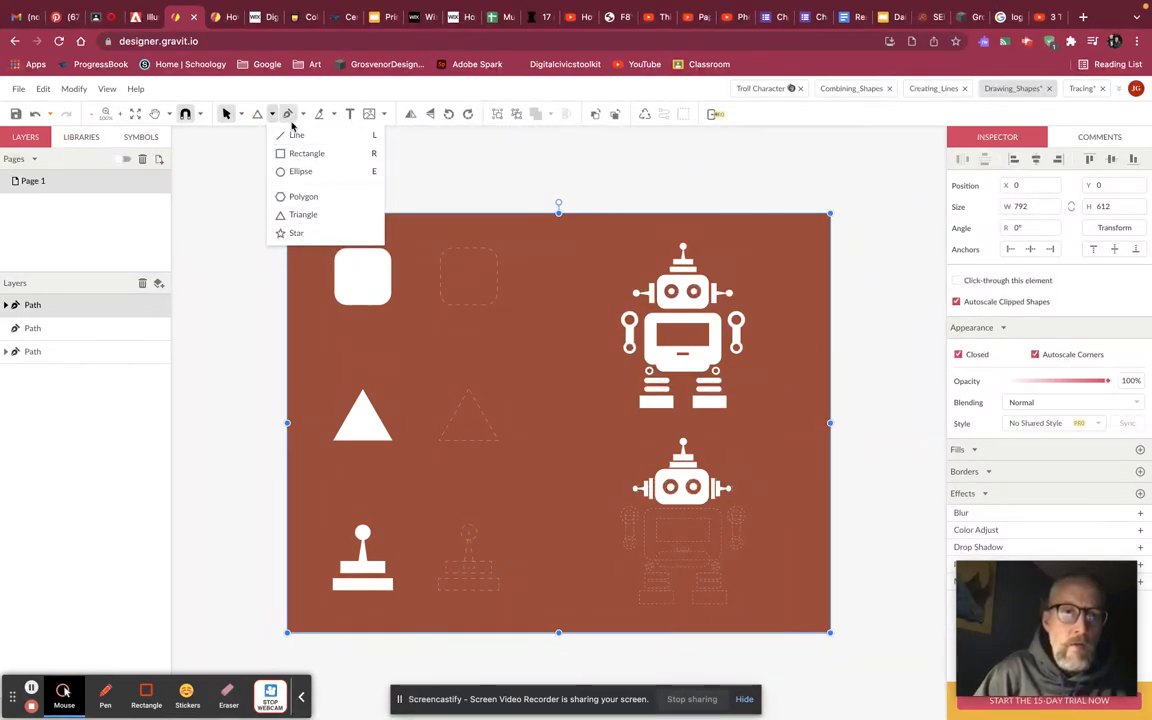
pyautogui.click(298, 216)
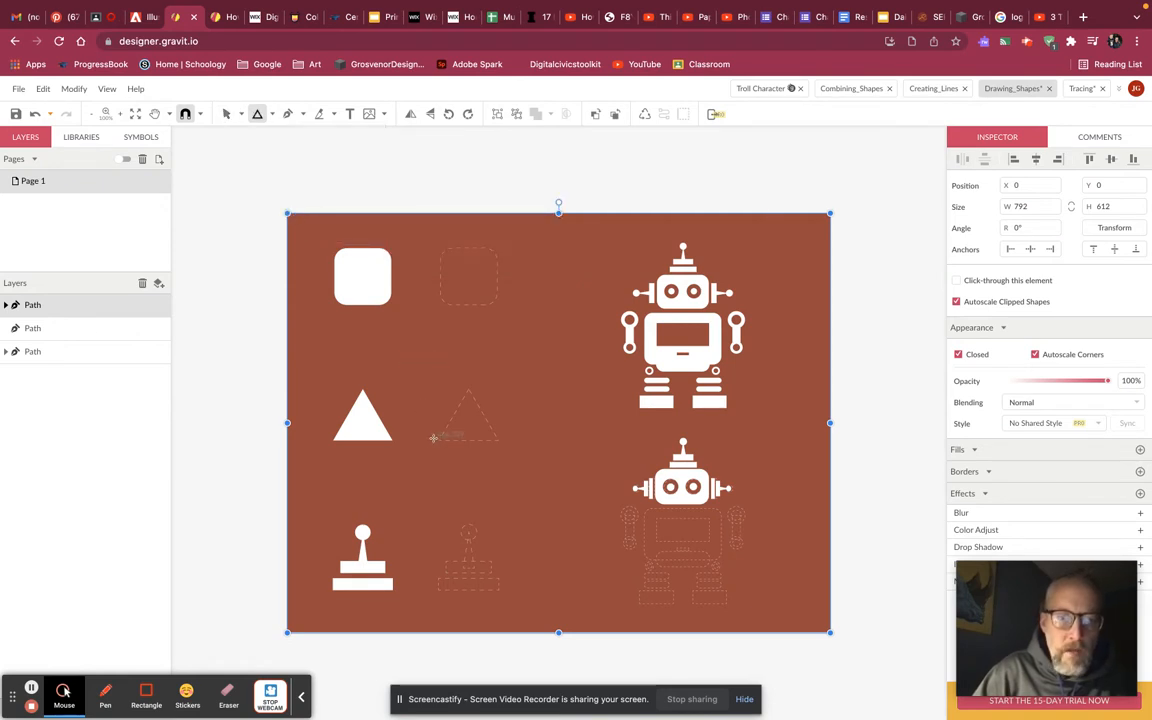
pyautogui.moveTo(434, 442)
pyautogui.mouseDown()
pyautogui.moveTo(492, 405)
pyautogui.moveTo(532, 463)
pyautogui.moveTo(499, 476)
pyautogui.moveTo(467, 465)
pyautogui.mouseUp()
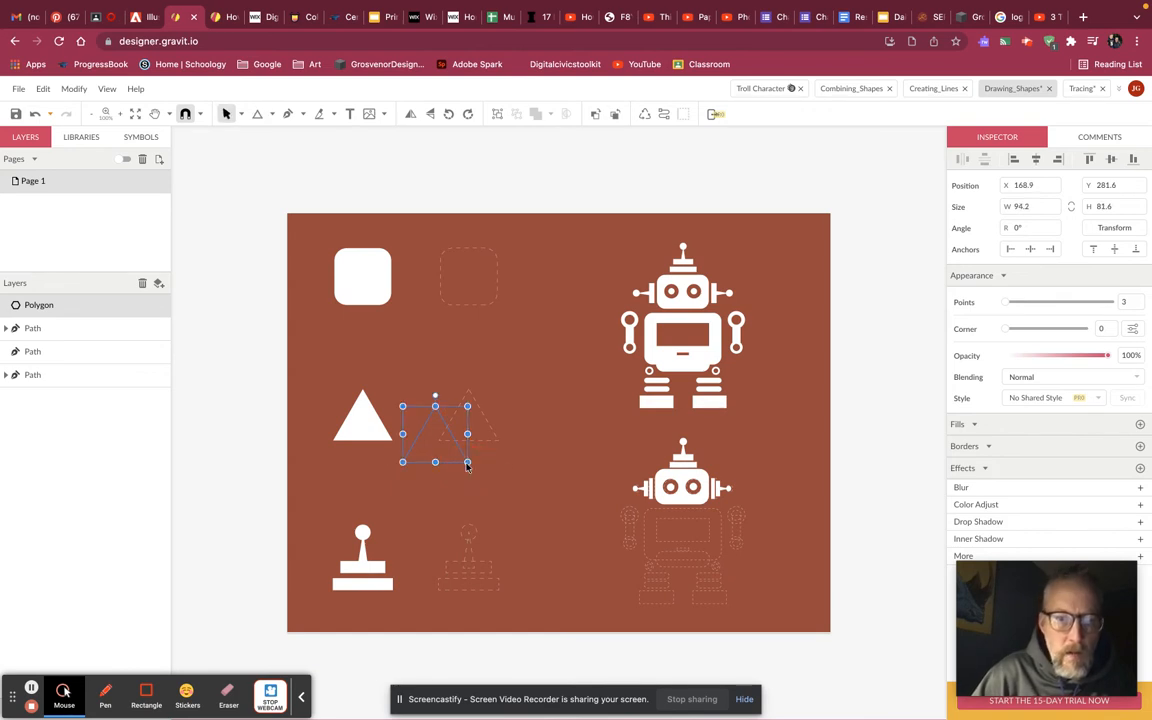
# Give the triangle a white fill and fit it over the dashed triangle outline at about 91 × 79 px.
pyautogui.click(976, 426)
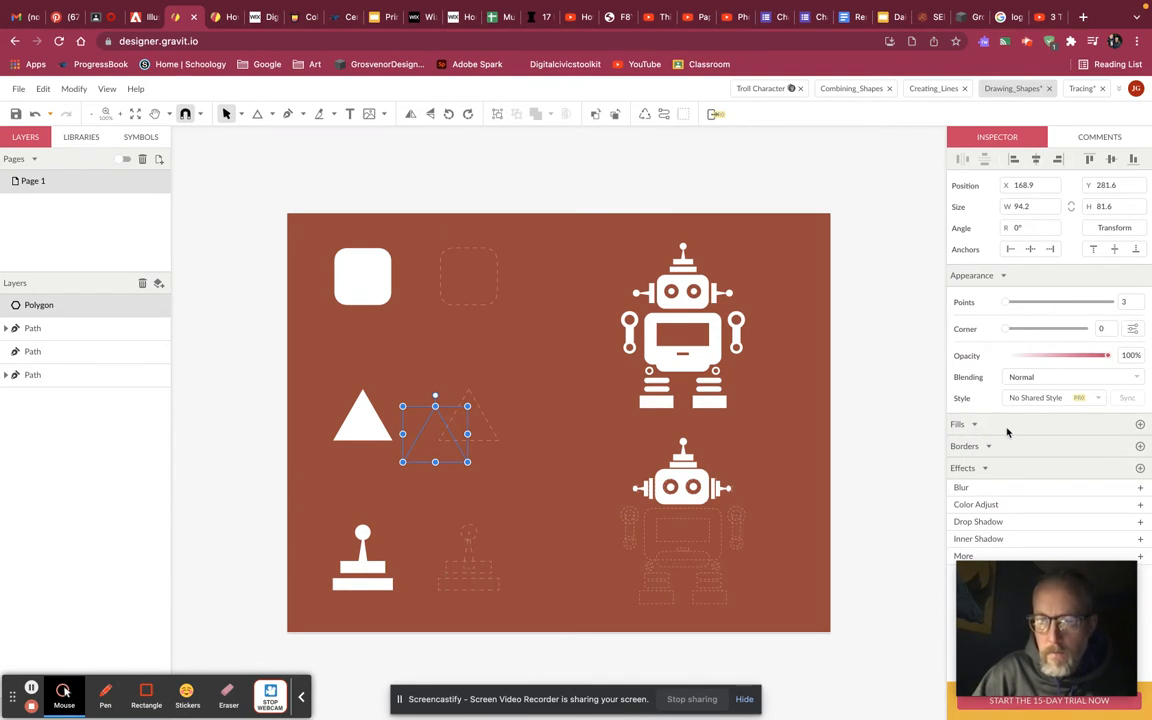
pyautogui.click(1140, 426)
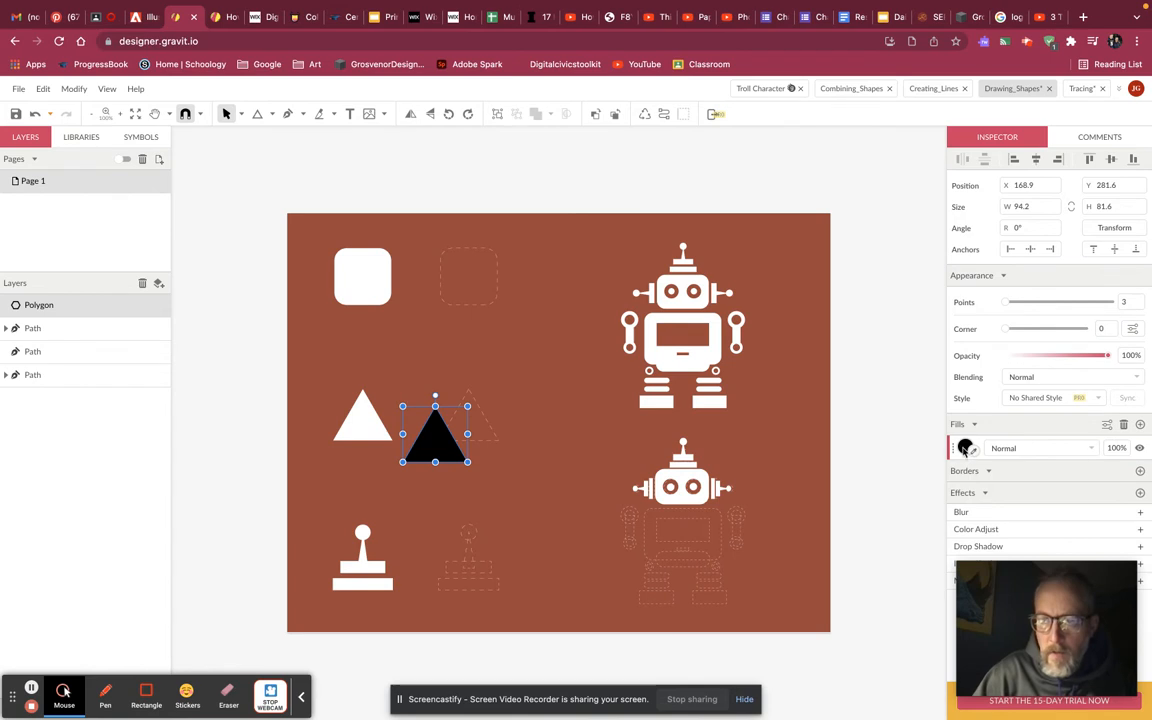
pyautogui.click(965, 448)
pyautogui.moveTo(988, 507); pyautogui.dragTo(953, 481)
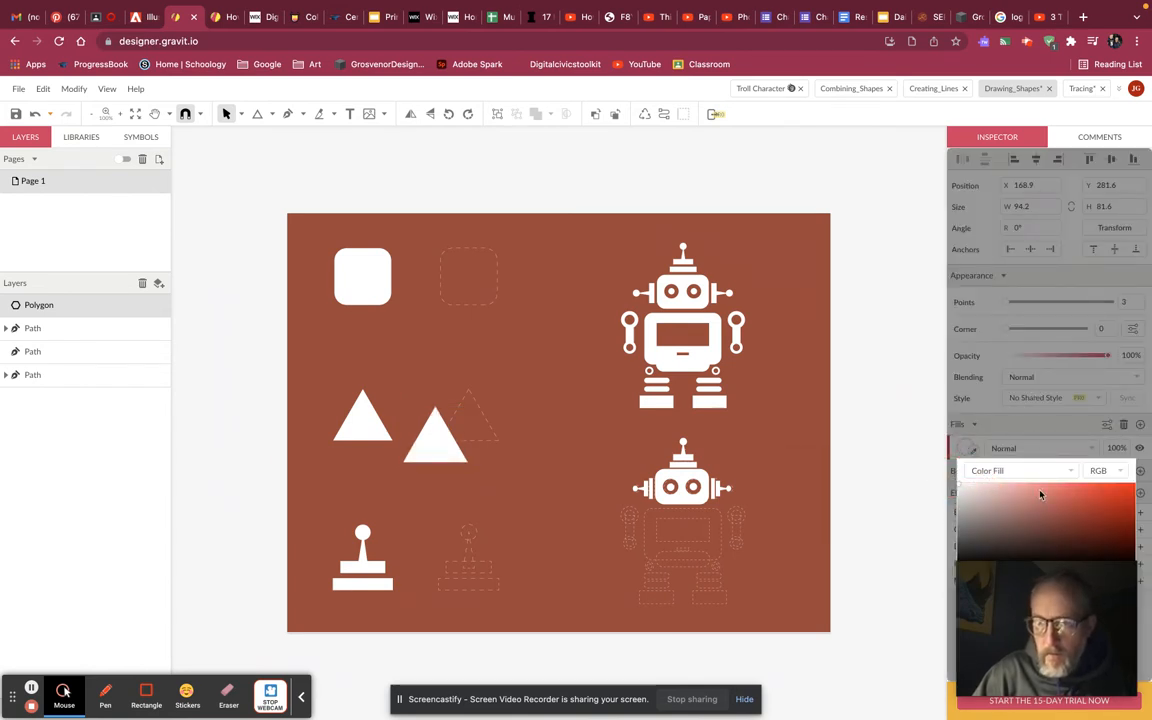
pyautogui.click(436, 441)
pyautogui.moveTo(436, 441); pyautogui.dragTo(468, 386)
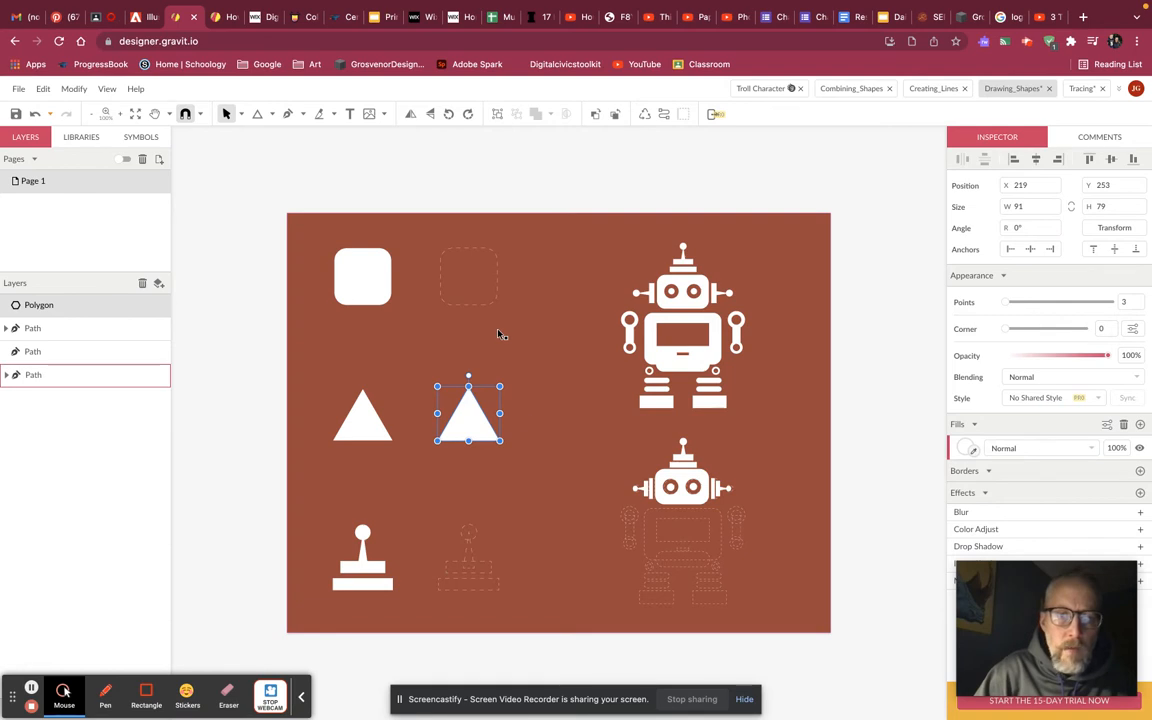
# Duplicate the white triangle and reshape the copy to about 15 × 52 px over the dashed joystick stem.
pyautogui.moveTo(453, 435); pyautogui.dragTo(522, 505)
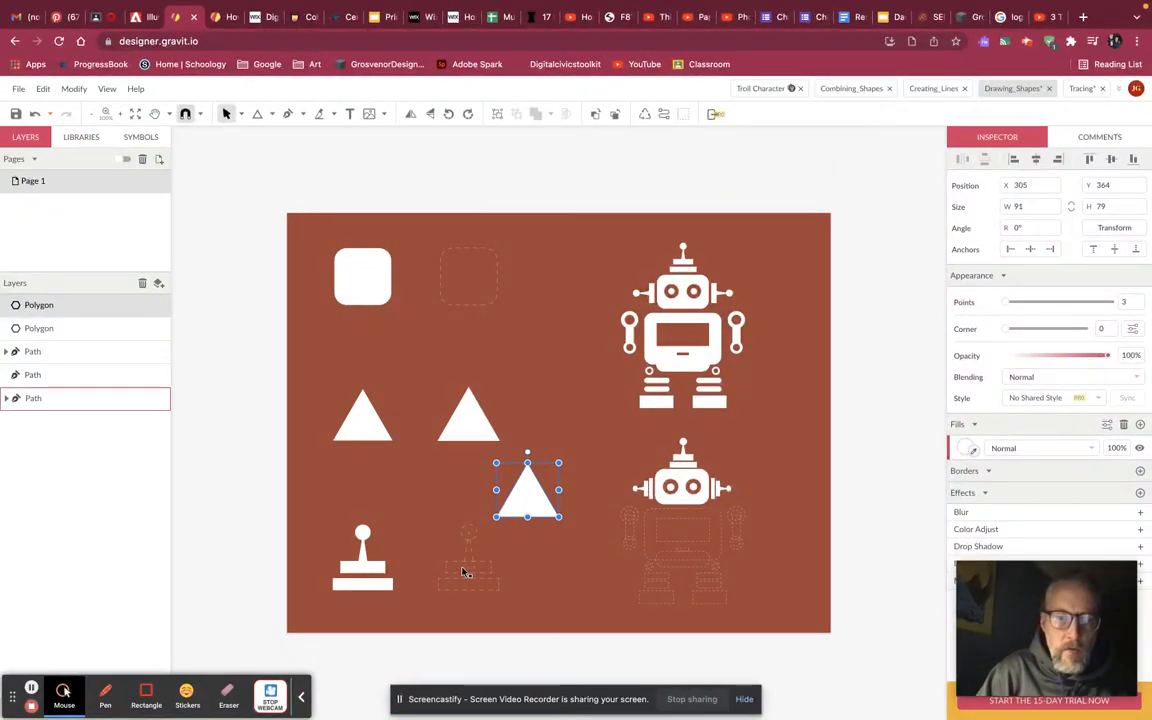
pyautogui.scroll(10, 463, 571)
pyautogui.moveTo(836, 172); pyautogui.dragTo(634, 493)
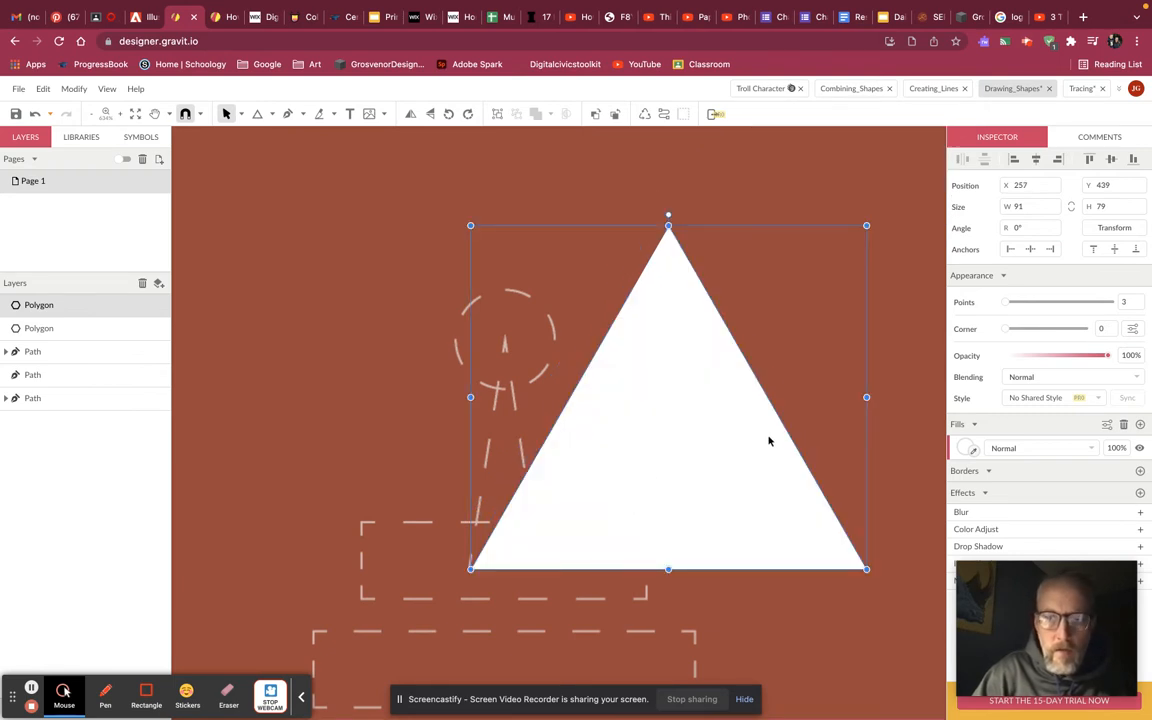
pyautogui.moveTo(867, 398); pyautogui.dragTo(535, 418)
pyautogui.moveTo(503, 240); pyautogui.dragTo(502, 346)
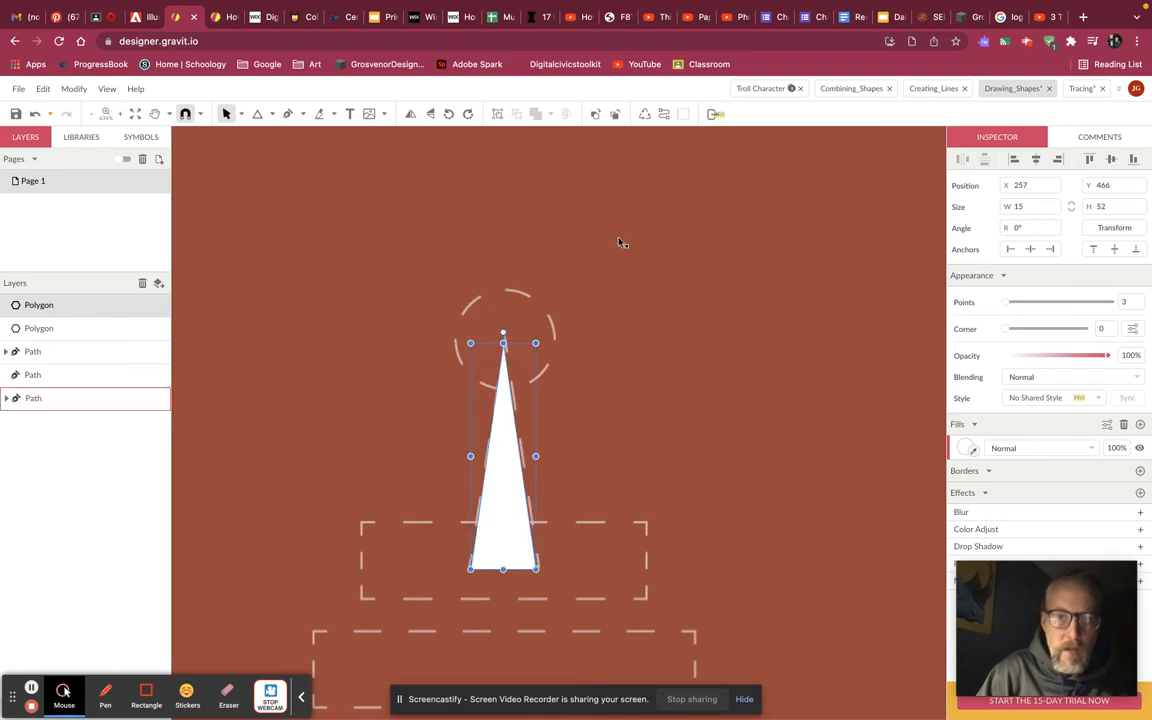
# Draw a white circle about 22 × 22 px over the dashed circle at the top of the joystick stem.
pyautogui.click(270, 116)
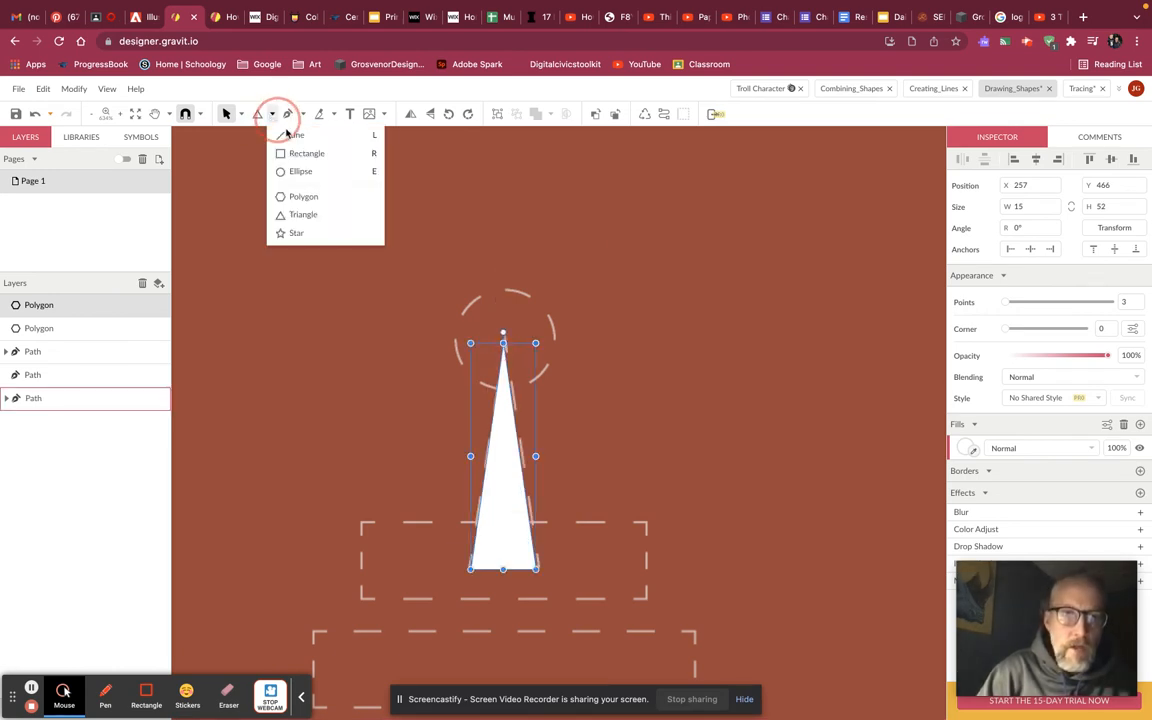
pyautogui.click(301, 172)
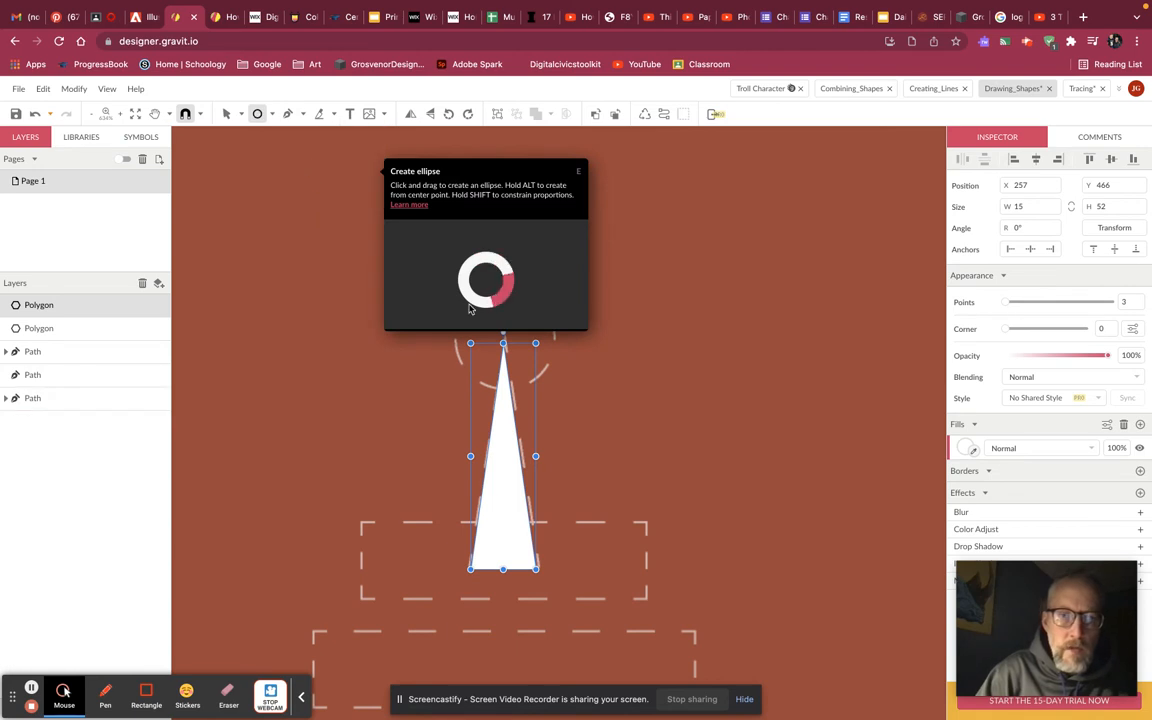
pyautogui.moveTo(337, 285); pyautogui.dragTo(389, 349)
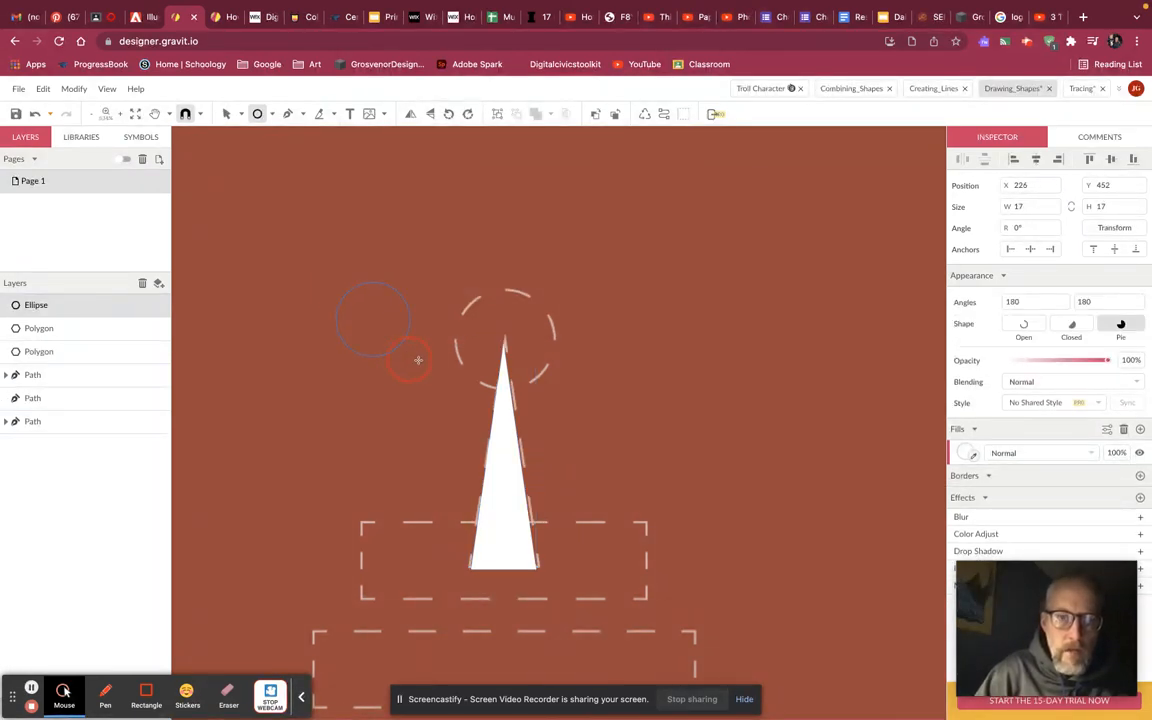
pyautogui.moveTo(431, 370); pyautogui.dragTo(516, 350)
# Combine the joystick's circle and stem with Union, and shift the compound shape slightly up to Y 452.
pyautogui.scroll(-5, 643, 306)
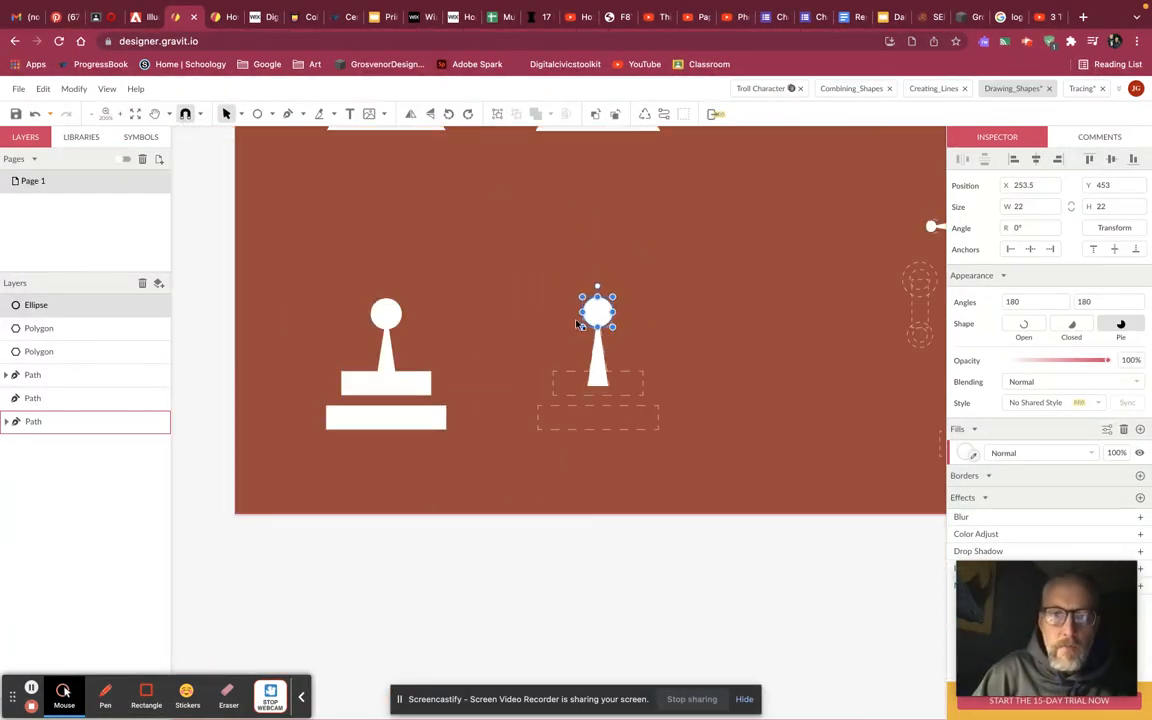
pyautogui.click(241, 115)
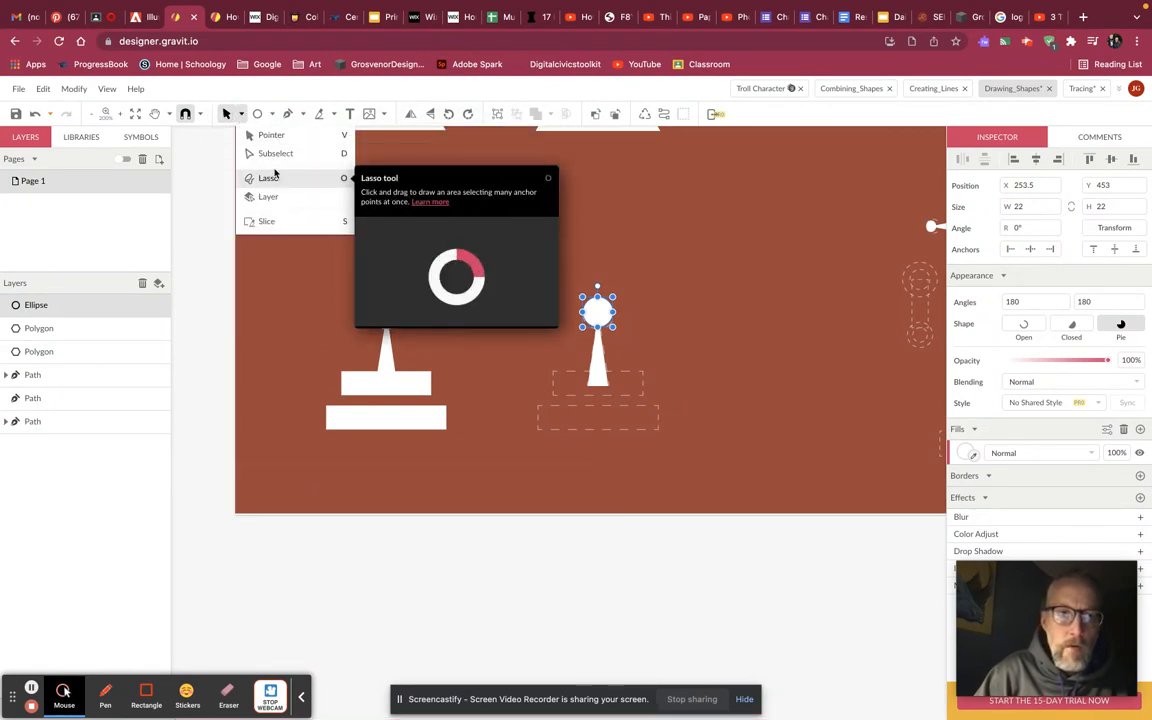
pyautogui.click(262, 134)
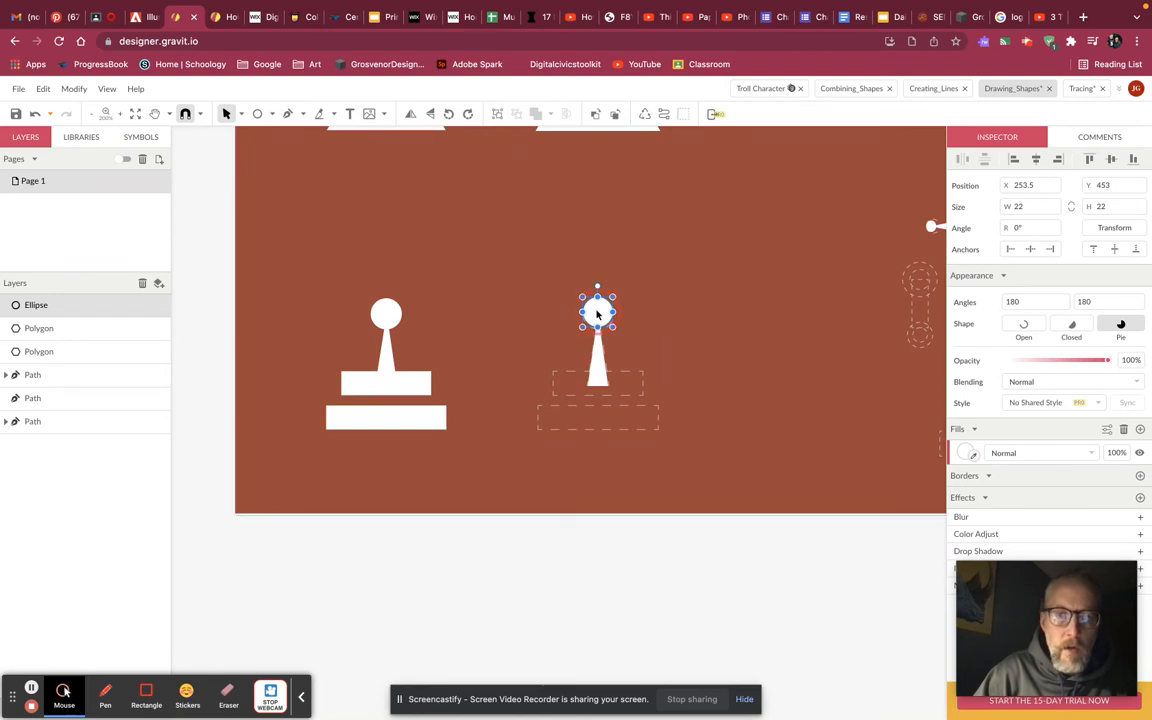
pyautogui.keyDown('shift'); pyautogui.click(600, 365); pyautogui.keyUp('shift')
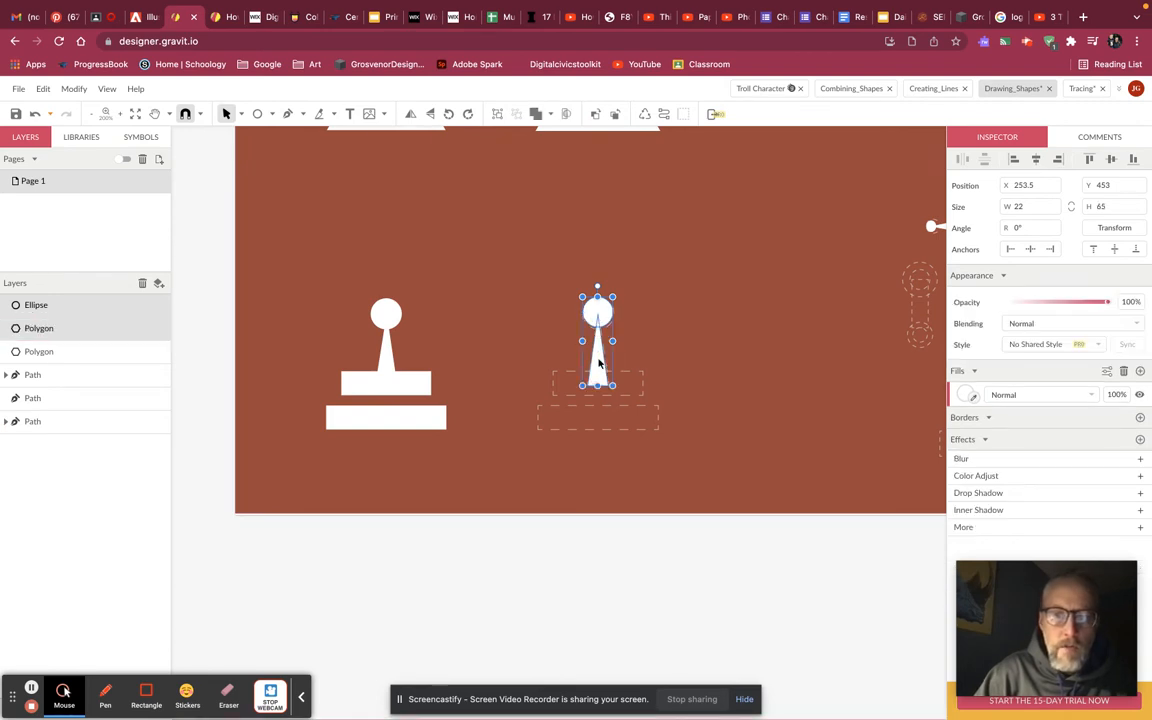
pyautogui.click(550, 114)
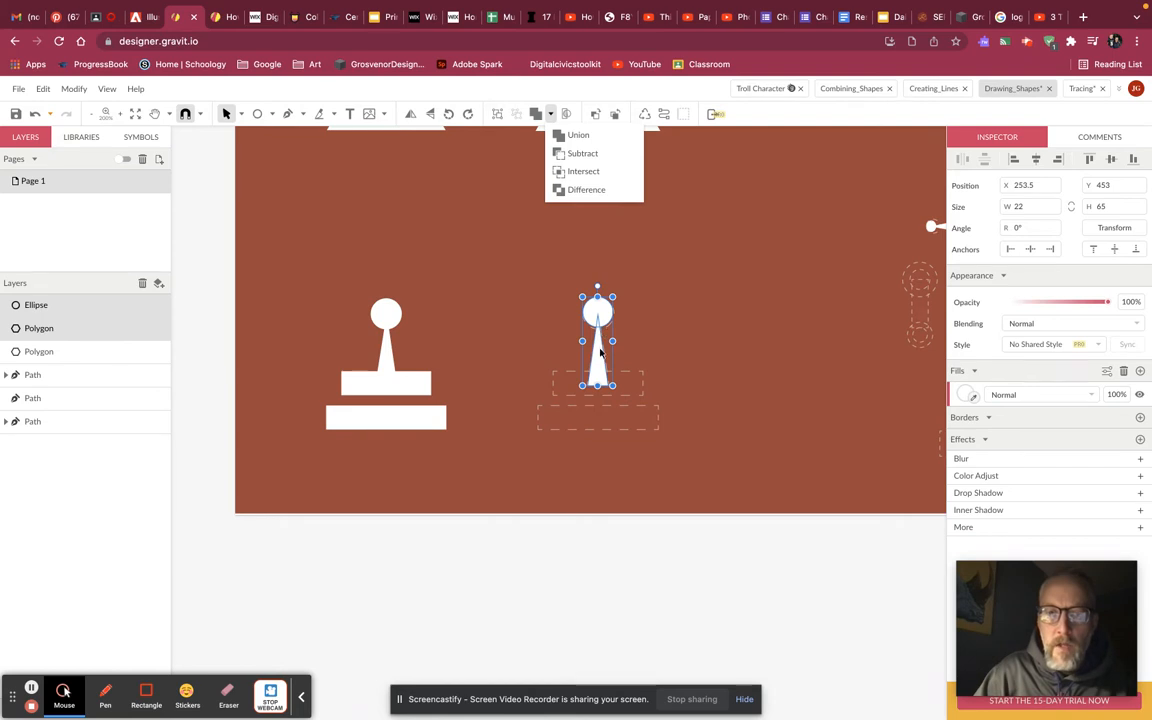
pyautogui.click(580, 134)
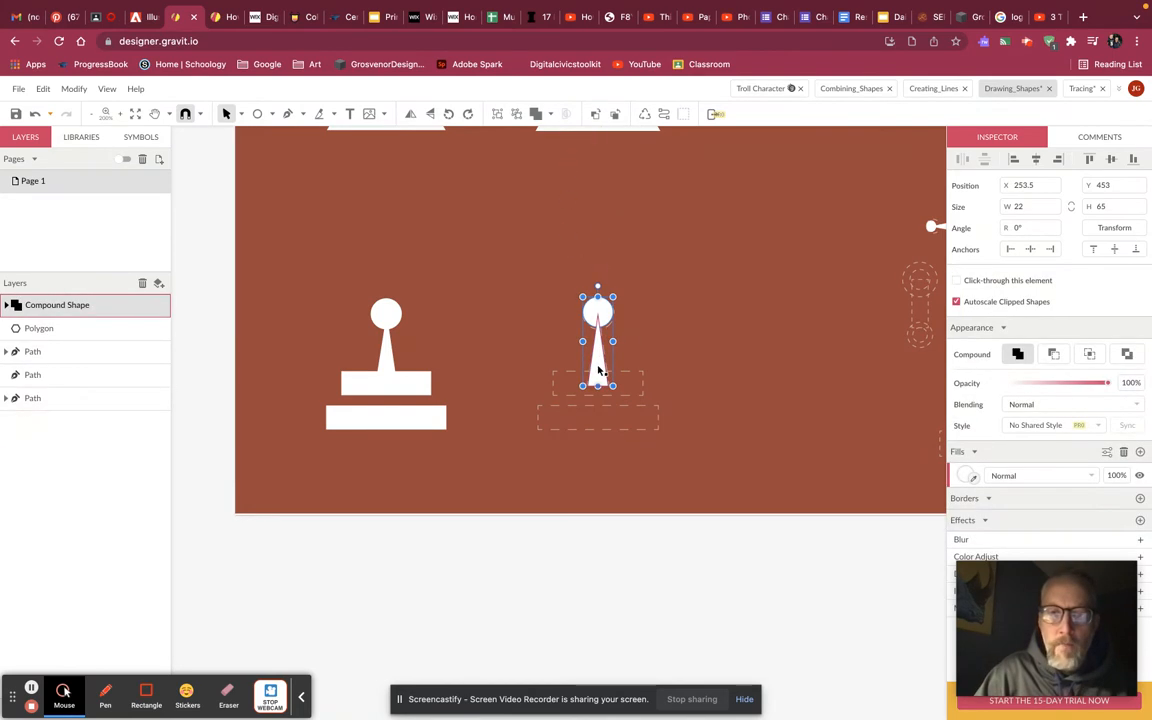
pyautogui.moveTo(600, 372)
pyautogui.mouseDown()
pyautogui.moveTo(518, 310)
pyautogui.moveTo(599, 360)
pyautogui.moveTo(599, 373)
pyautogui.mouseUp()
pyautogui.hscroll(1, 743, 327)
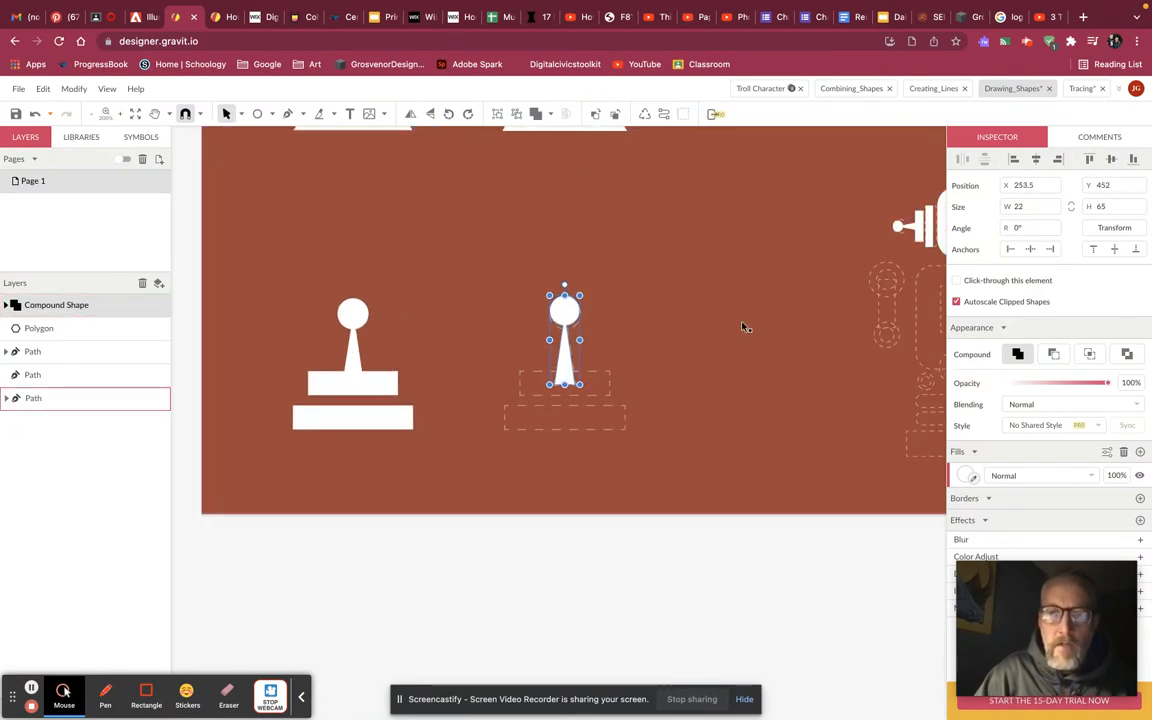
pyautogui.hscroll(3, 743, 327)
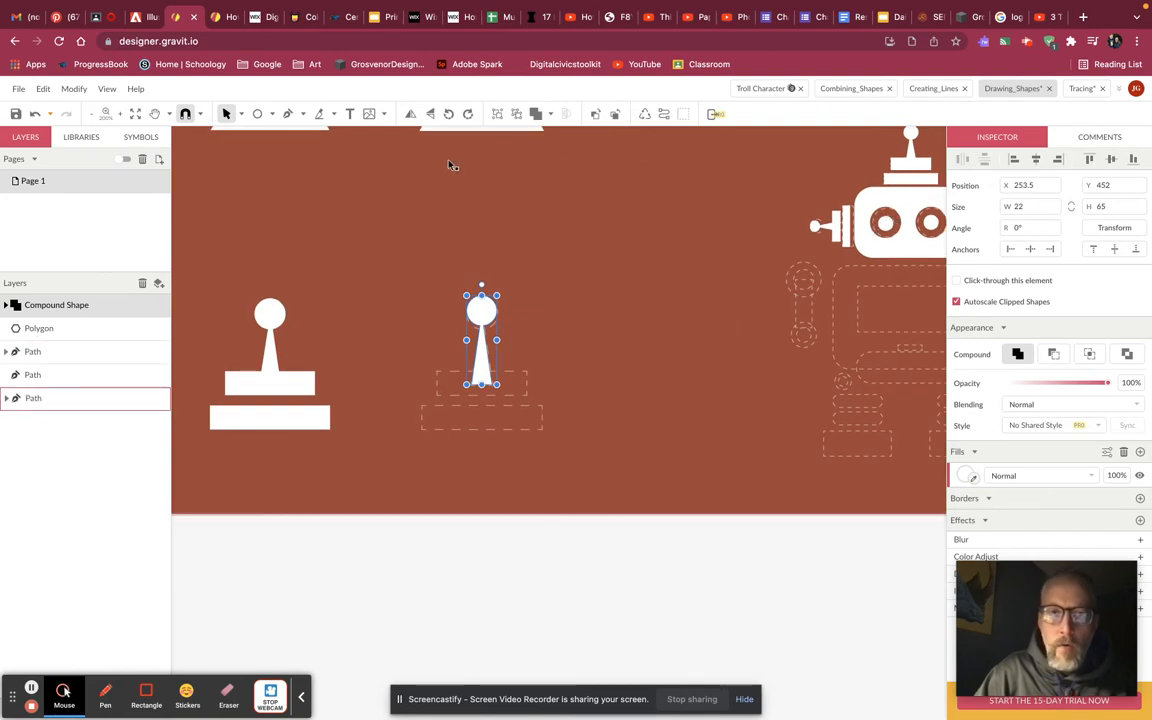
pyautogui.click(550, 114)
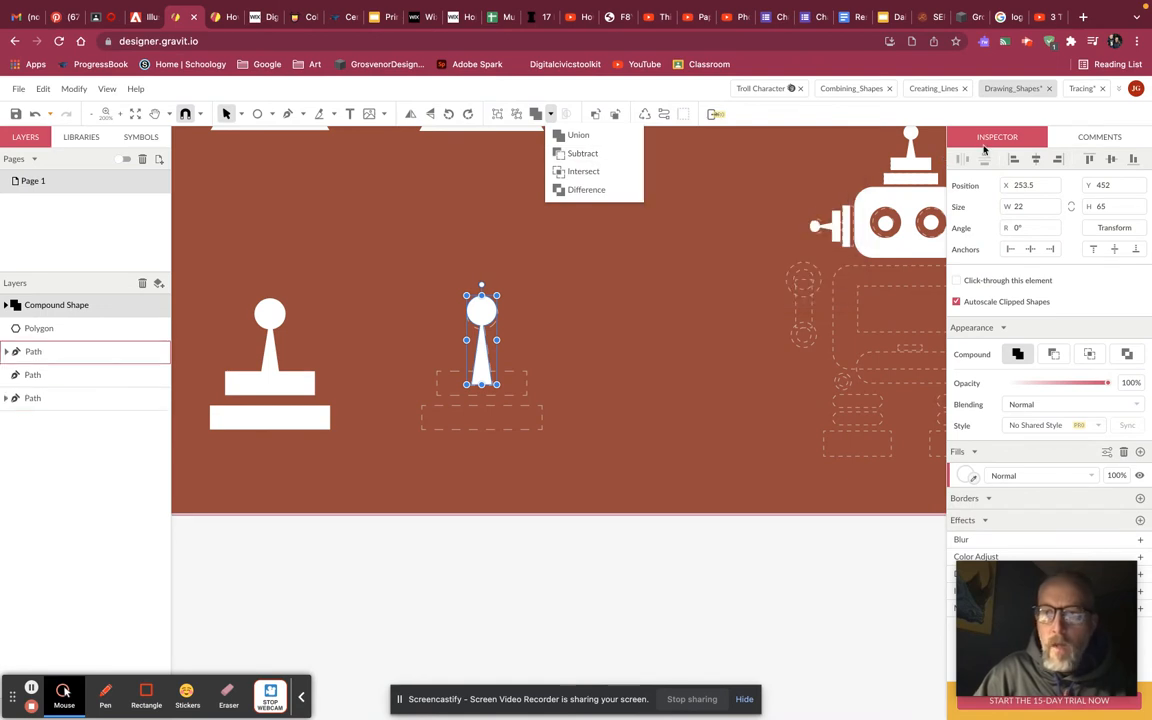
# In the Creating_Lines document, draw a nearly horizontal line about 512 px long just beneath the buildings.
pyautogui.click(932, 89)
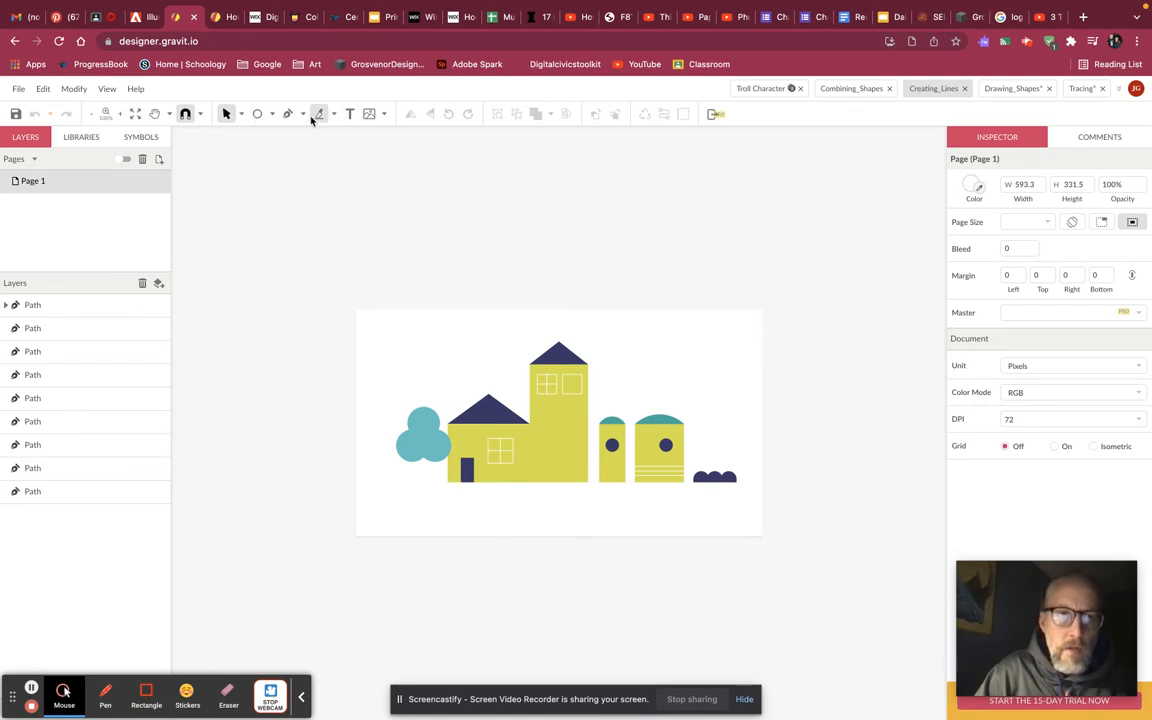
pyautogui.click(272, 114)
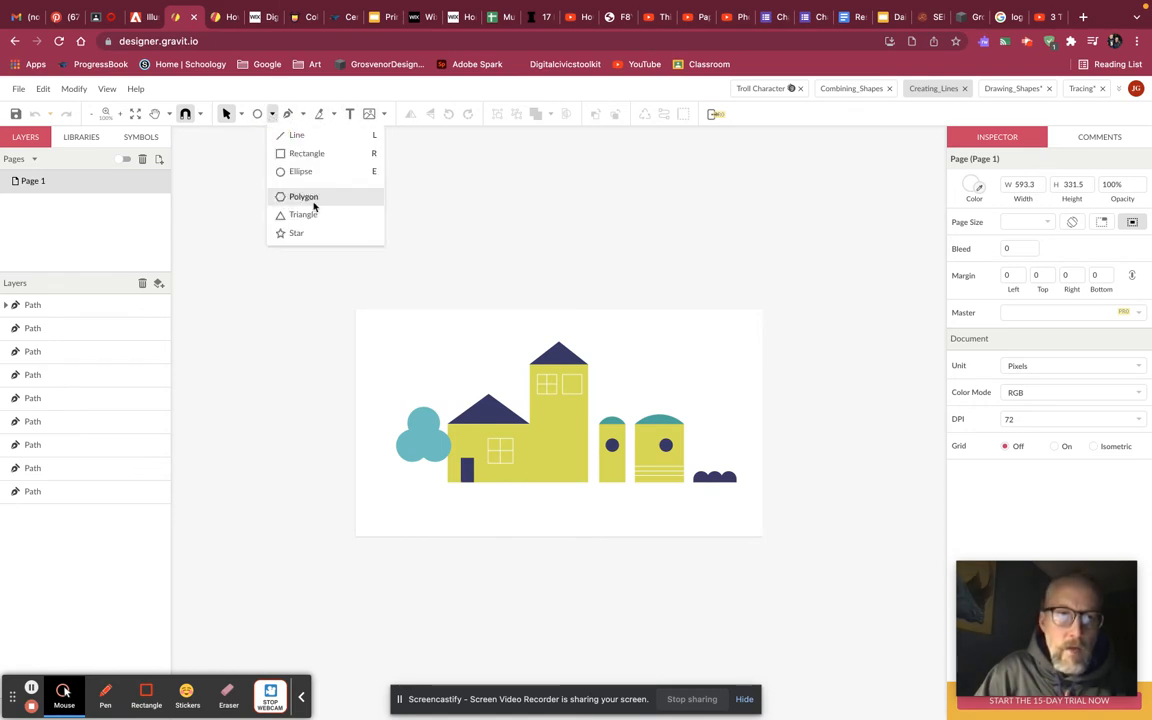
pyautogui.click(298, 135)
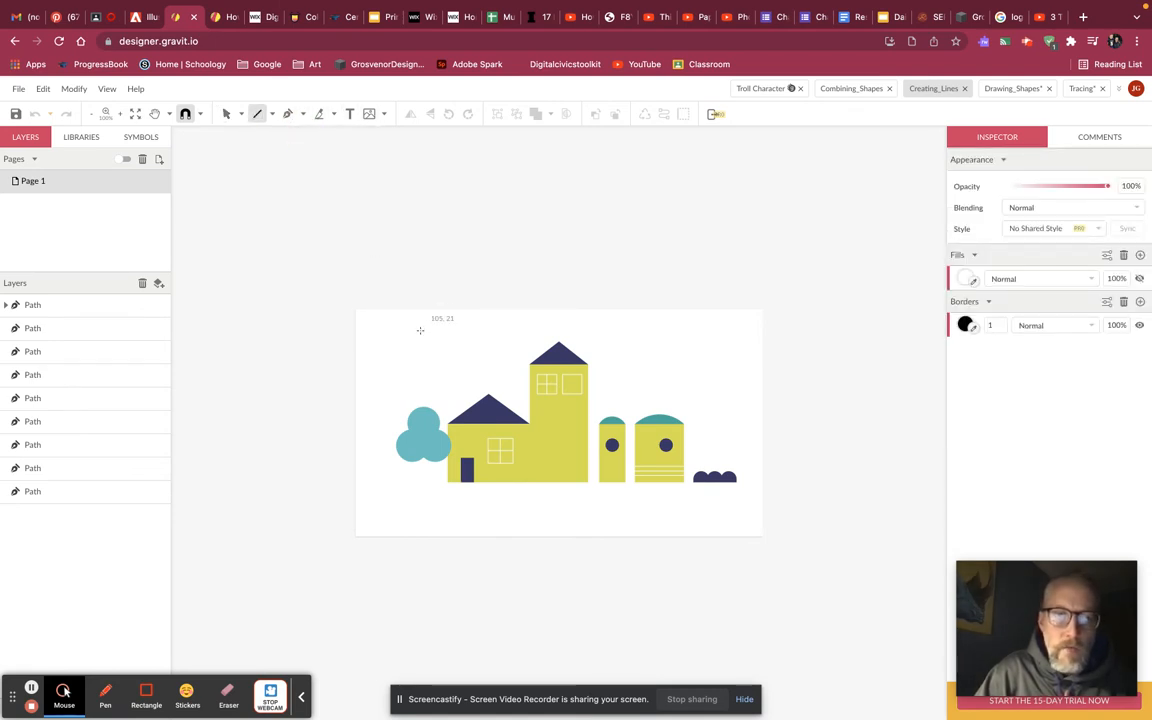
pyautogui.press('v')
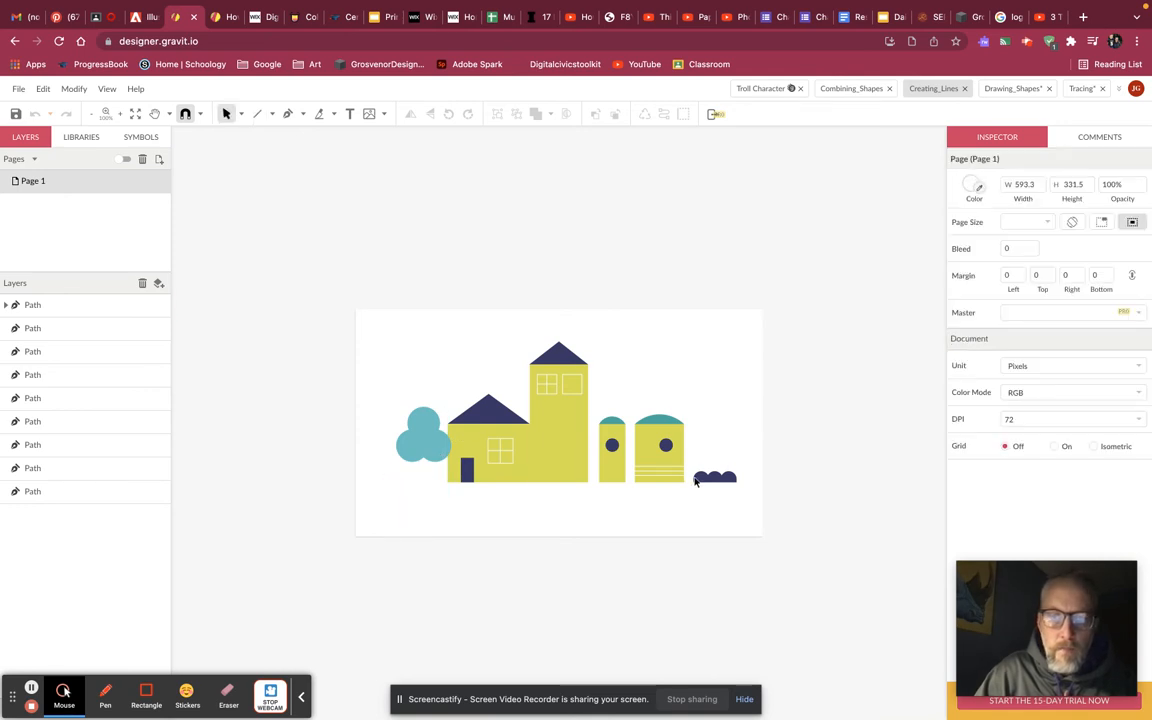
pyautogui.click(257, 114)
pyautogui.moveTo(391, 484); pyautogui.dragTo(743, 488)
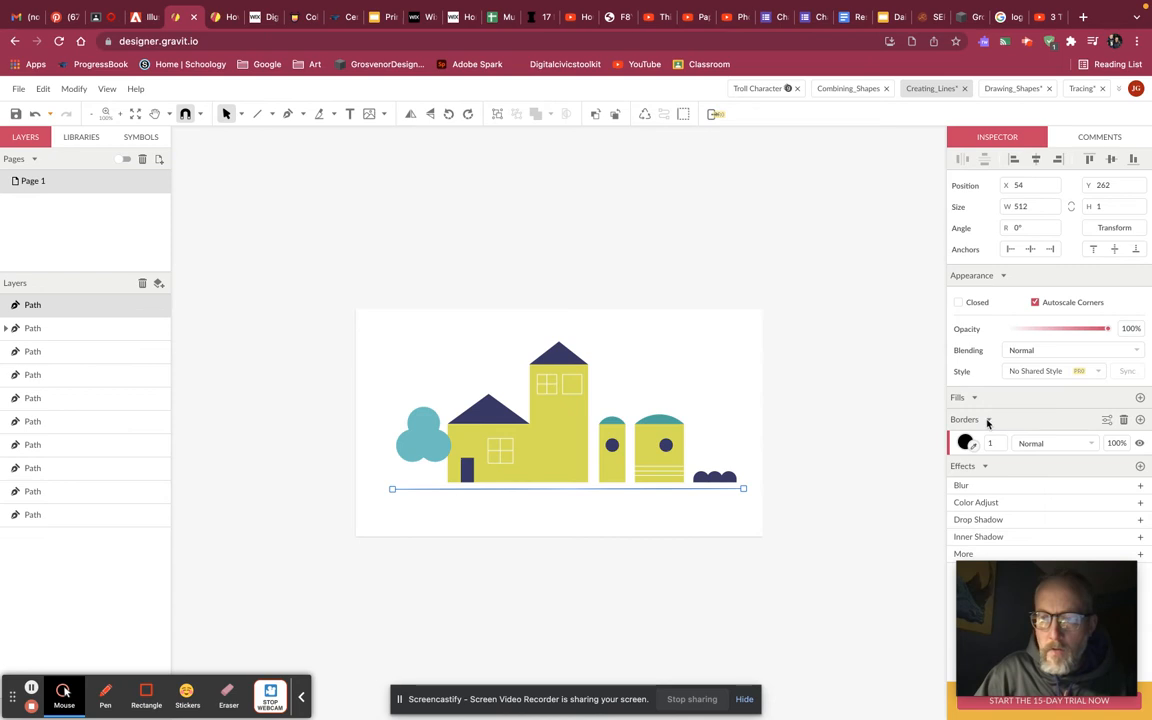
# Set the ground line's border width to 6 and its color to red.
pyautogui.moveTo(988, 442); pyautogui.dragTo(1008, 442)
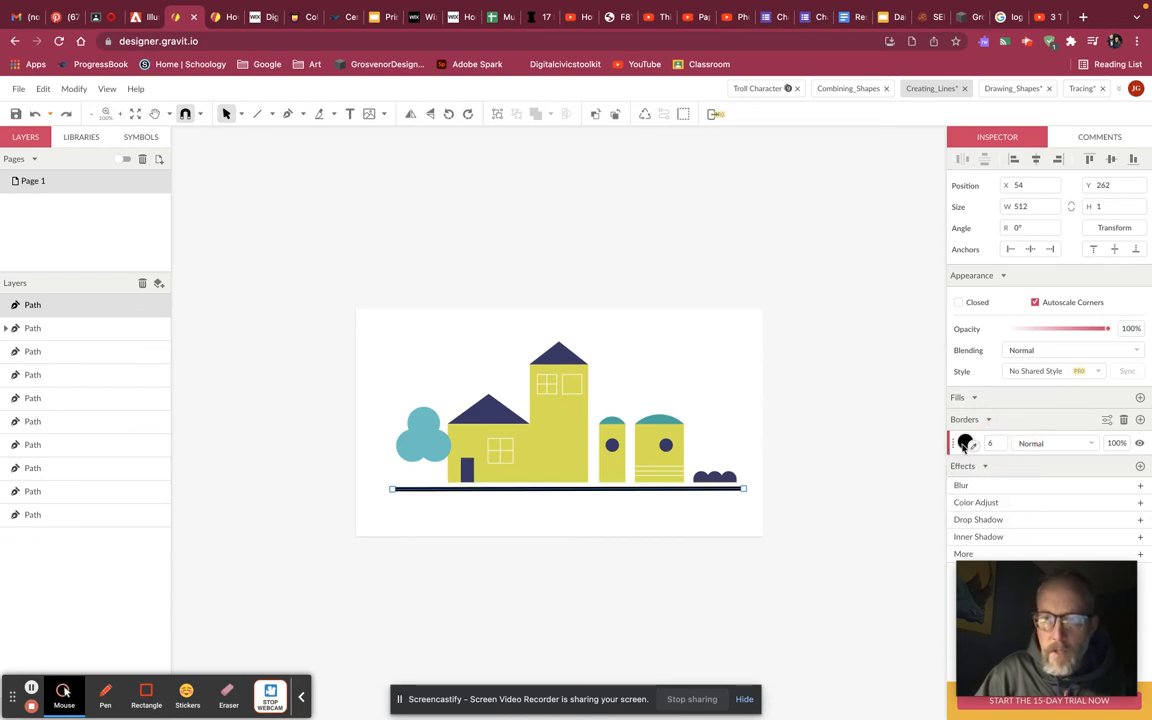
pyautogui.click(965, 443)
pyautogui.click(1111, 502)
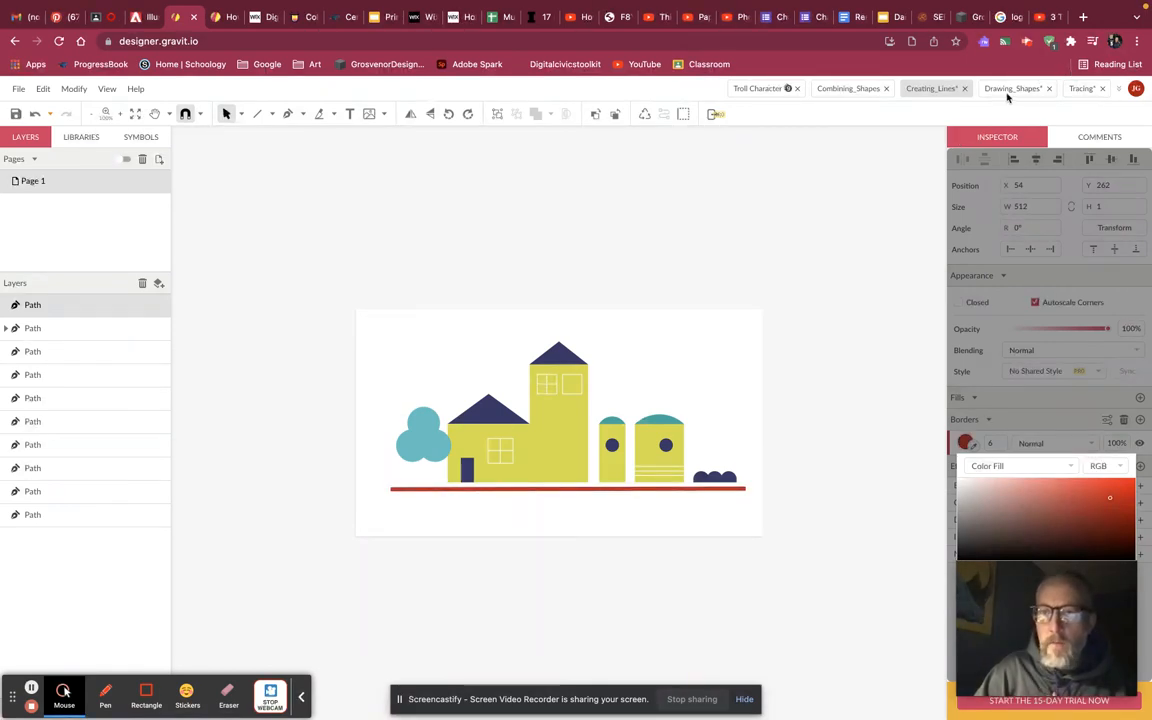
# In the Combining_Shapes document, combine the two large overlapping circles with Intersect to form the eye outline.
pyautogui.click(848, 89)
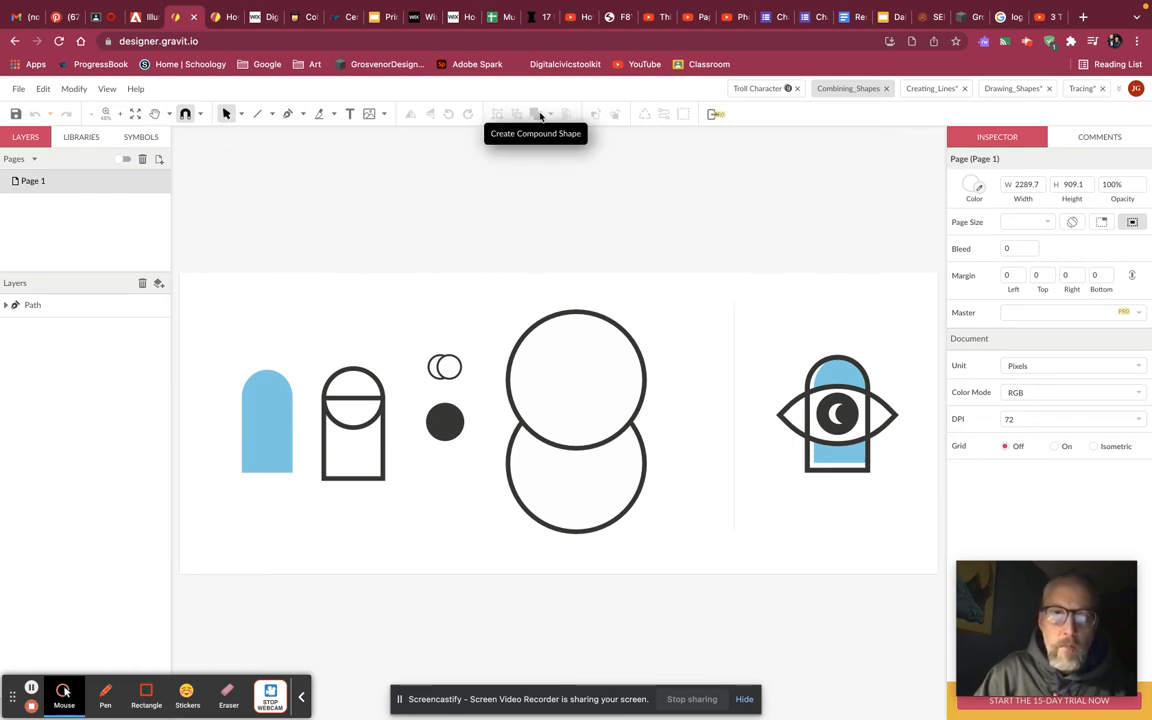
pyautogui.click(572, 316)
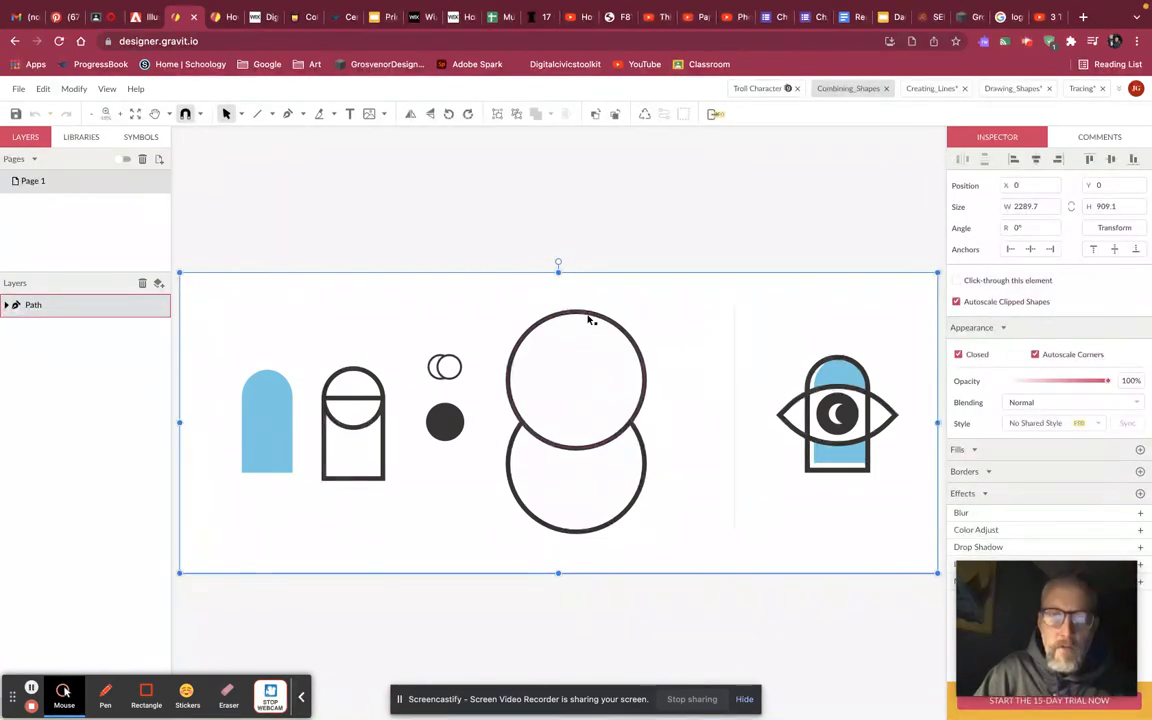
pyautogui.doubleClick(588, 318)
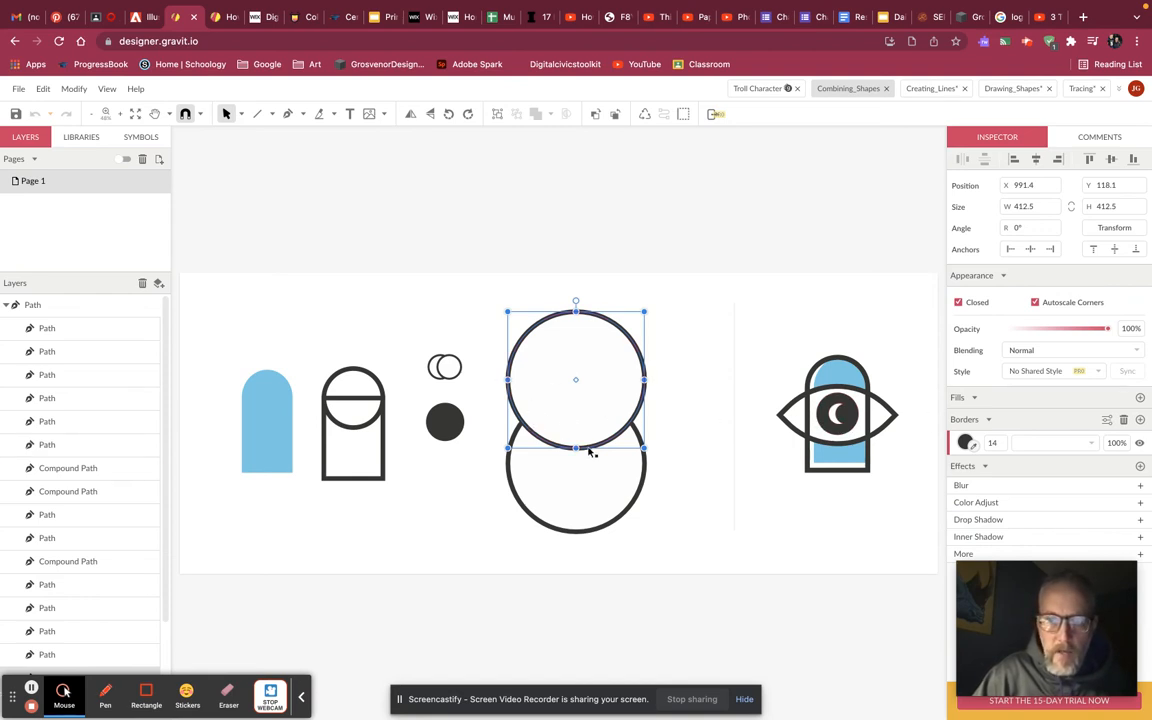
pyautogui.click(645, 480)
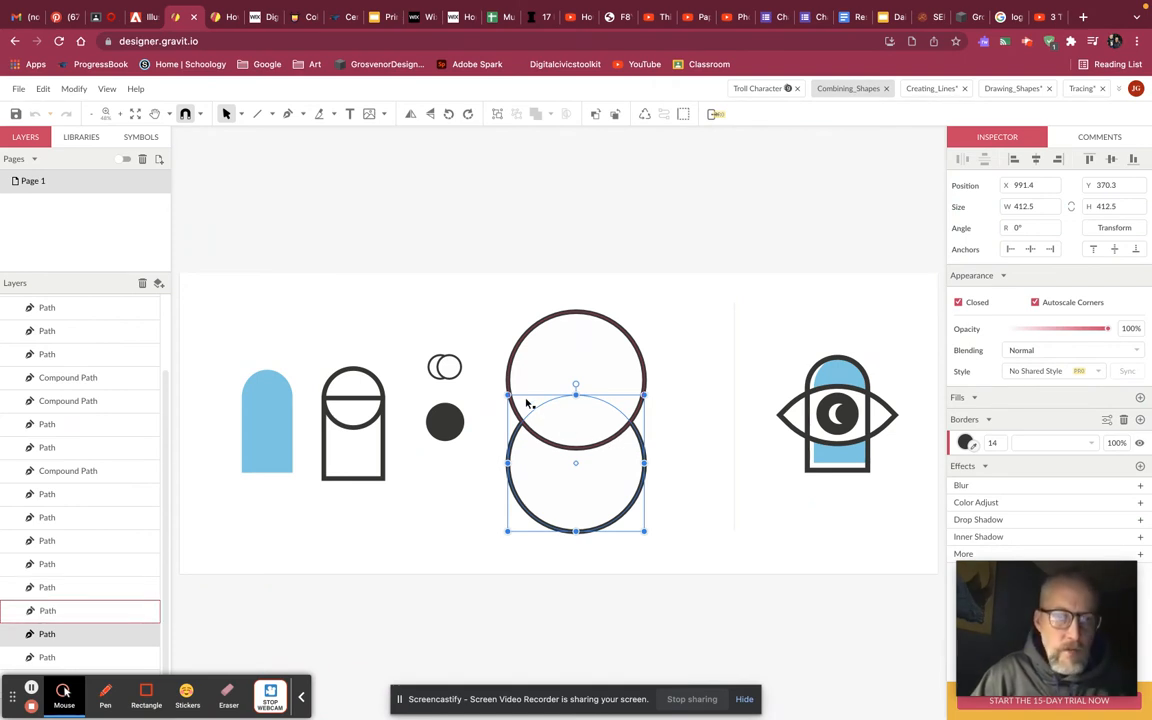
pyautogui.keyDown('shift'); pyautogui.click(511, 373); pyautogui.keyUp('shift')
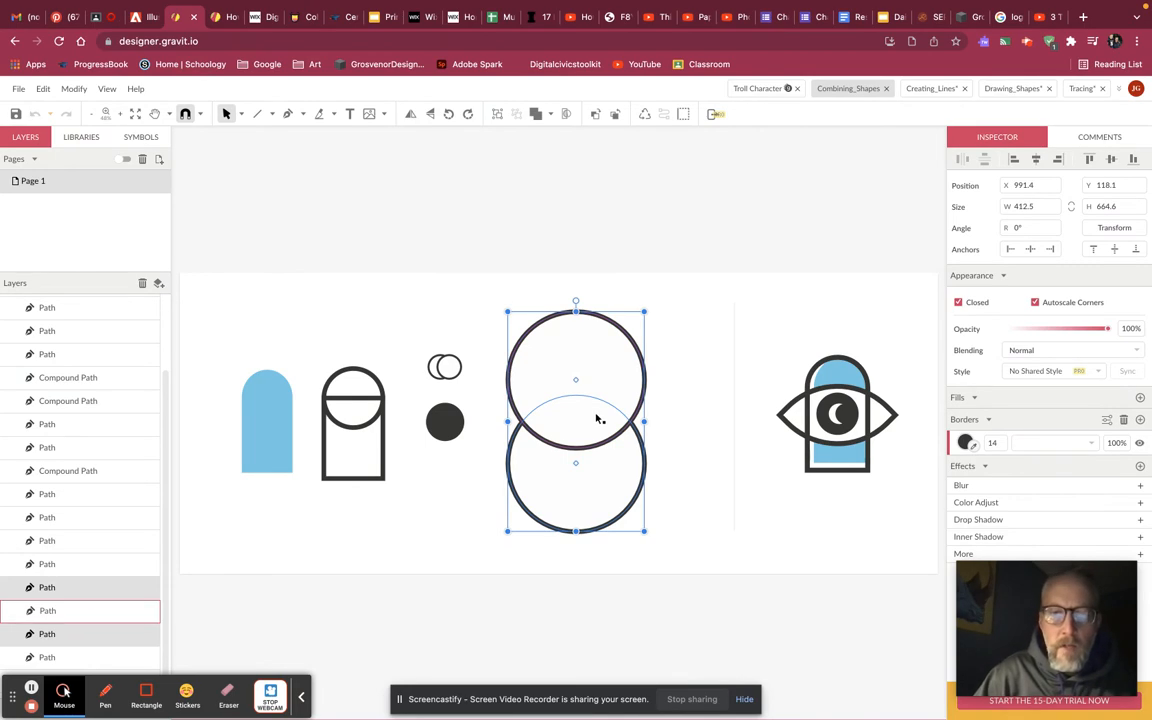
pyautogui.click(549, 114)
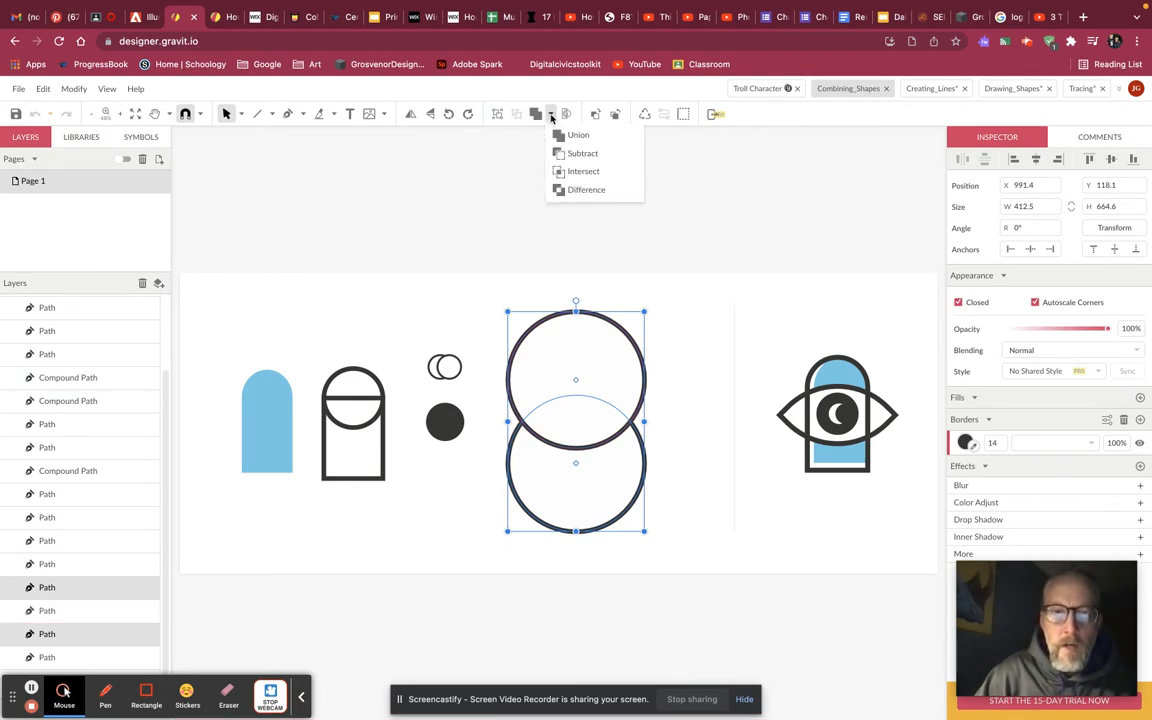
pyautogui.click(585, 172)
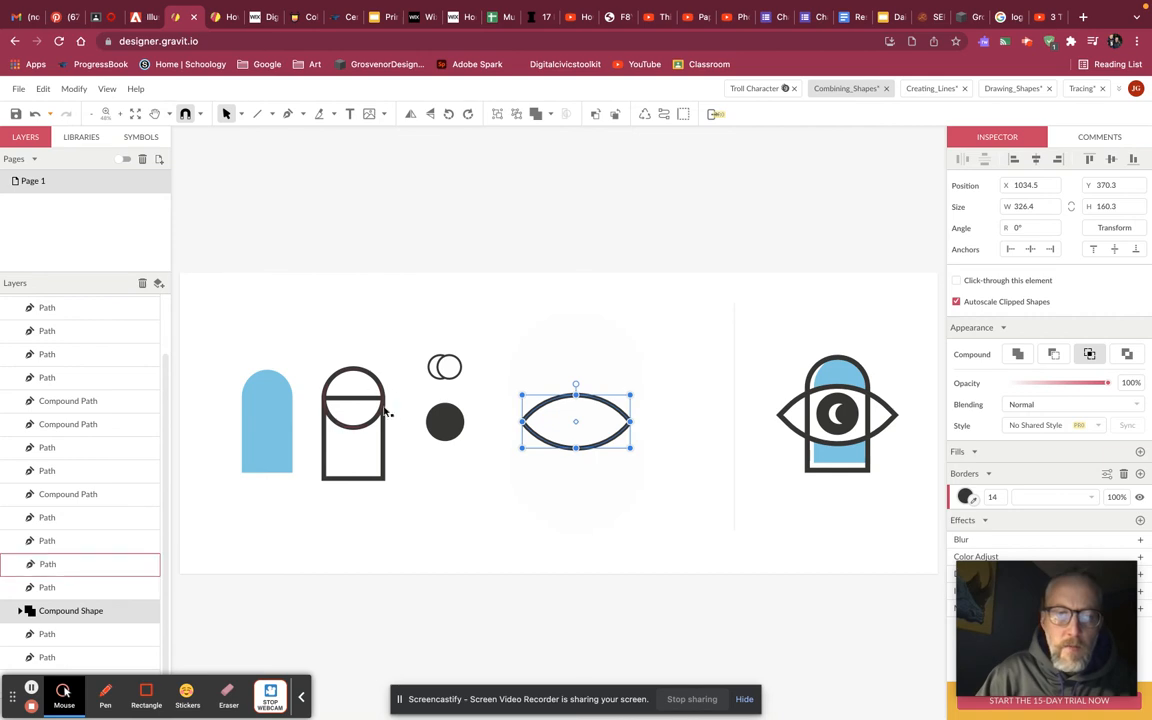
# Combine the small outlined circle and the rectangle beneath it with Union to form an arch outline.
pyautogui.click(370, 376)
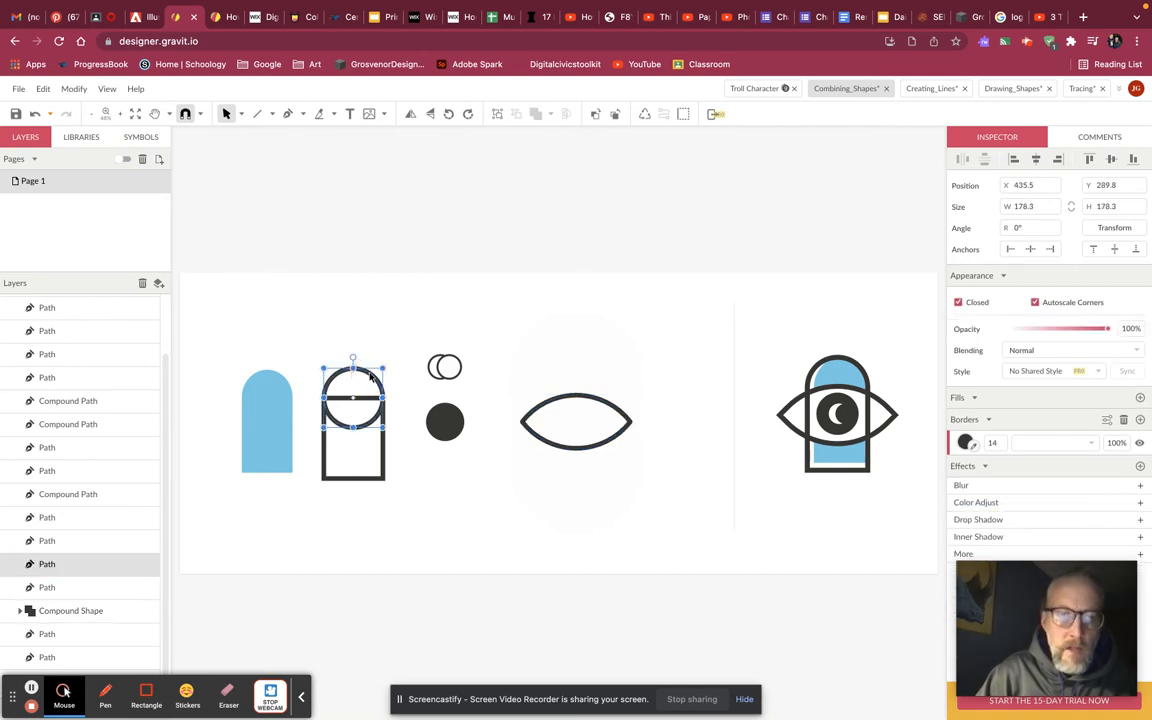
pyautogui.keyDown('shift'); pyautogui.click(384, 460); pyautogui.keyUp('shift')
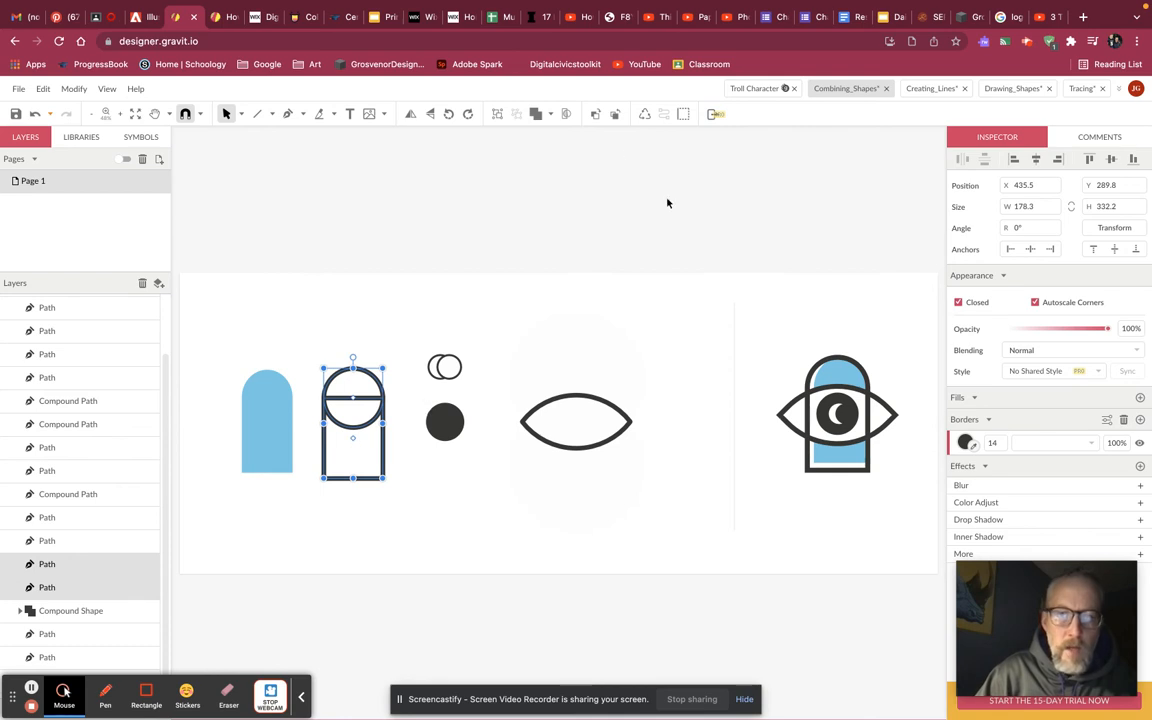
pyautogui.click(550, 114)
pyautogui.click(584, 137)
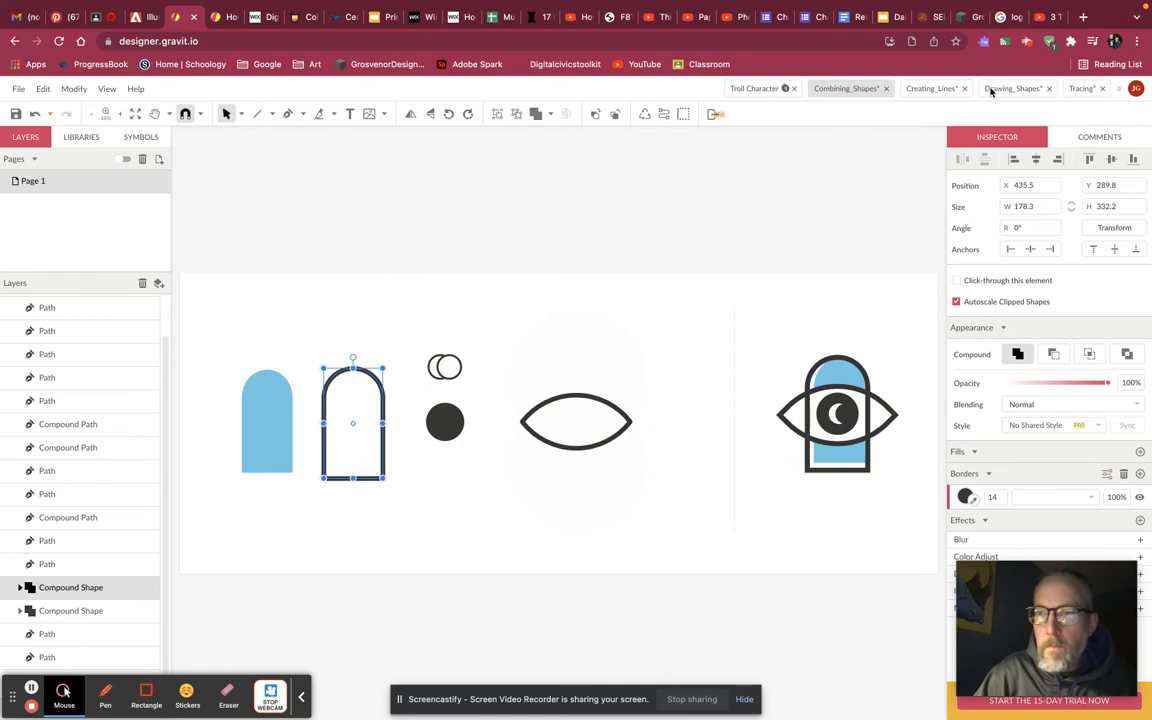
# In the Tracing document, vectorize the robot sketch image on Page 1.
pyautogui.click(1084, 89)
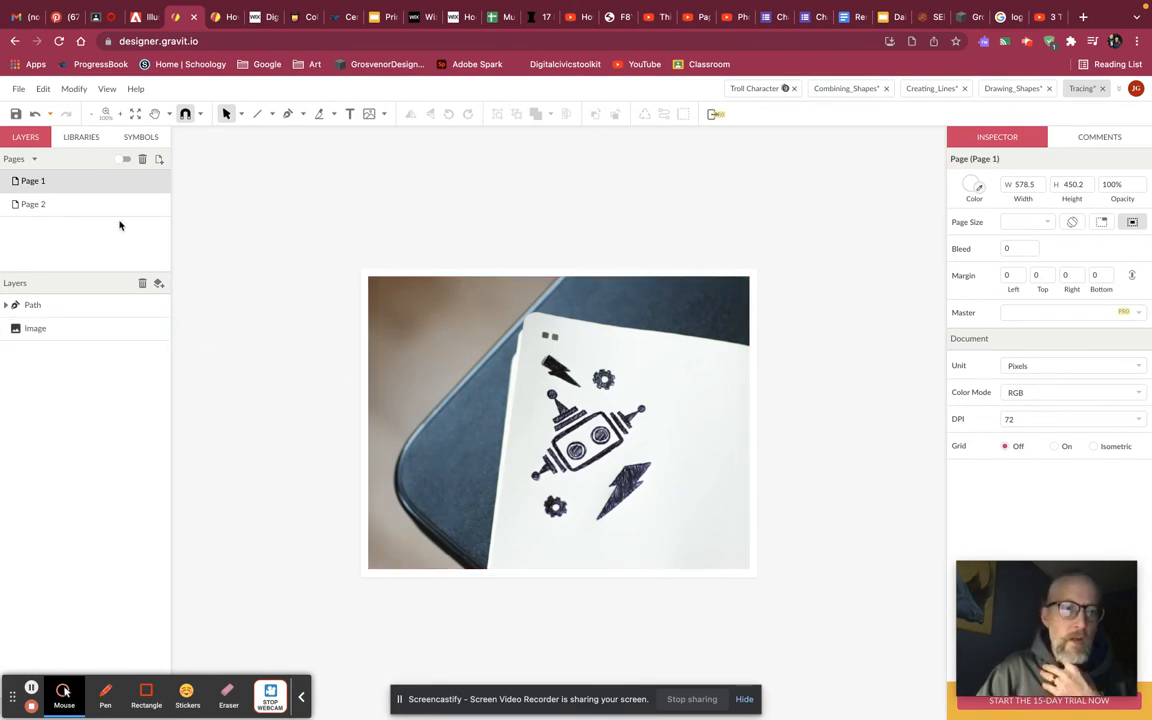
pyautogui.click(538, 352)
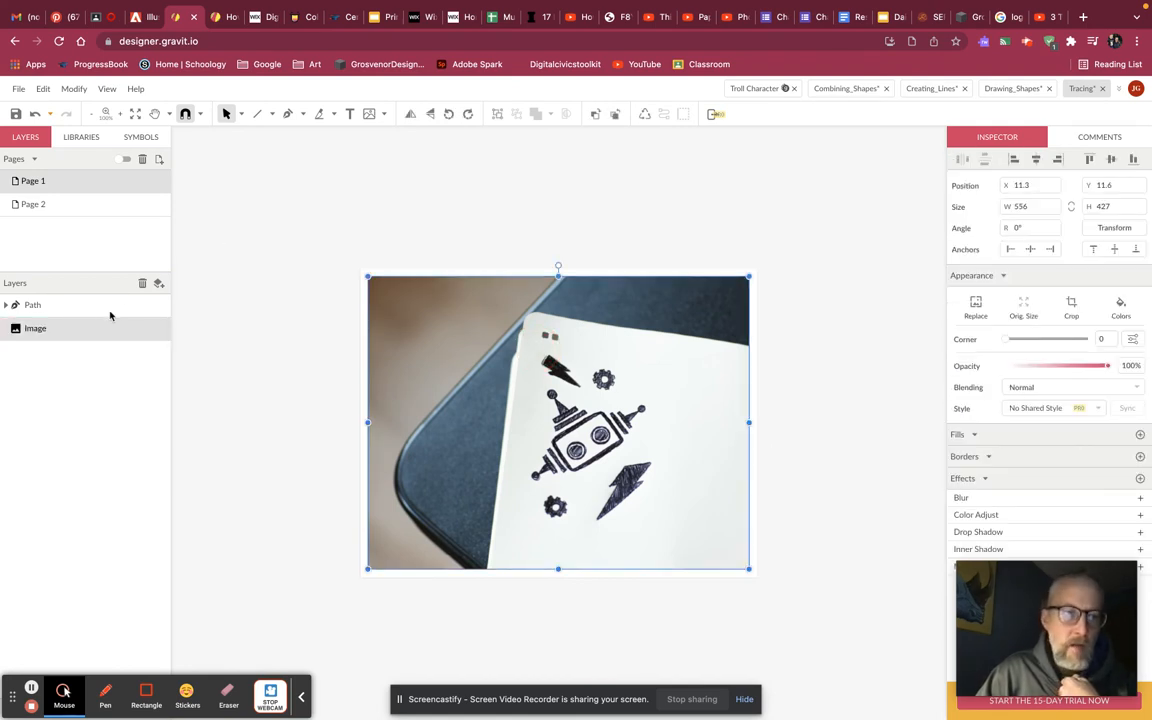
pyautogui.click(72, 205)
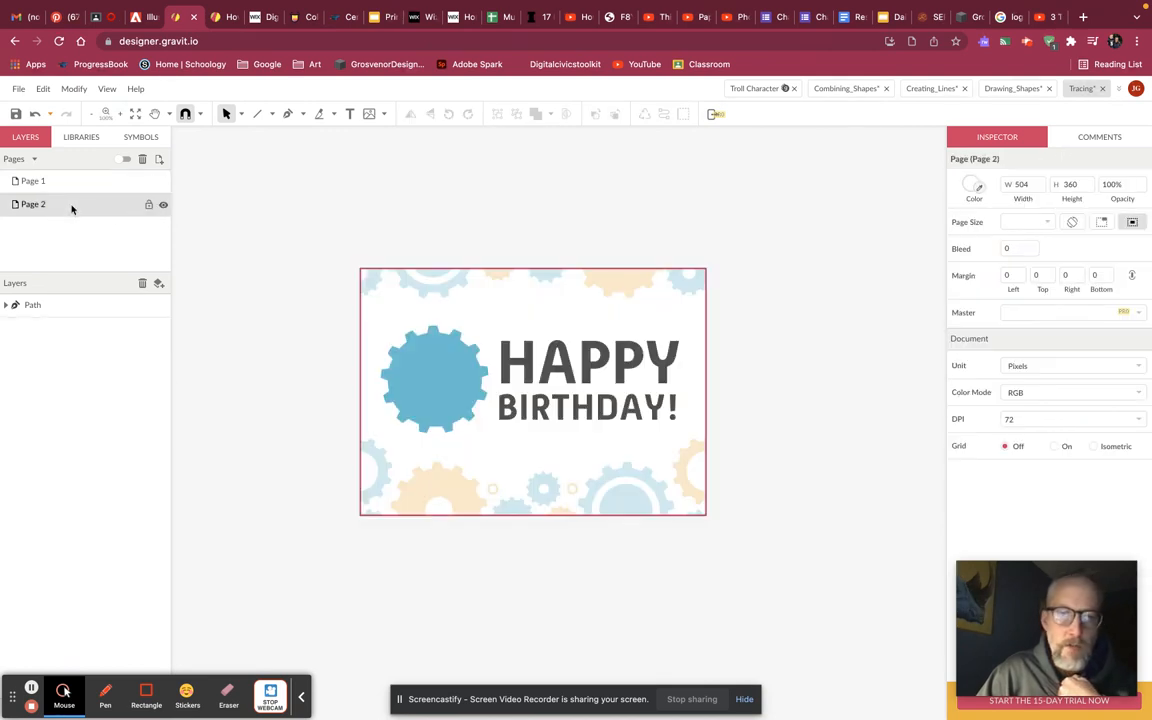
pyautogui.click(73, 184)
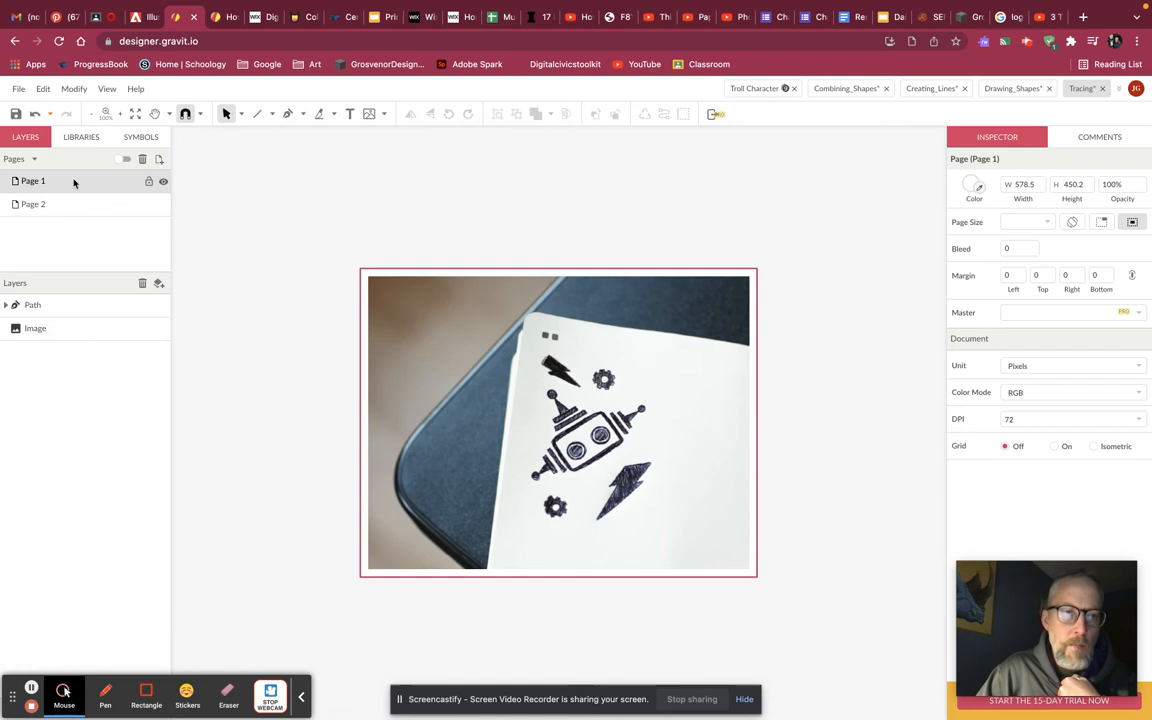
pyautogui.click(568, 398)
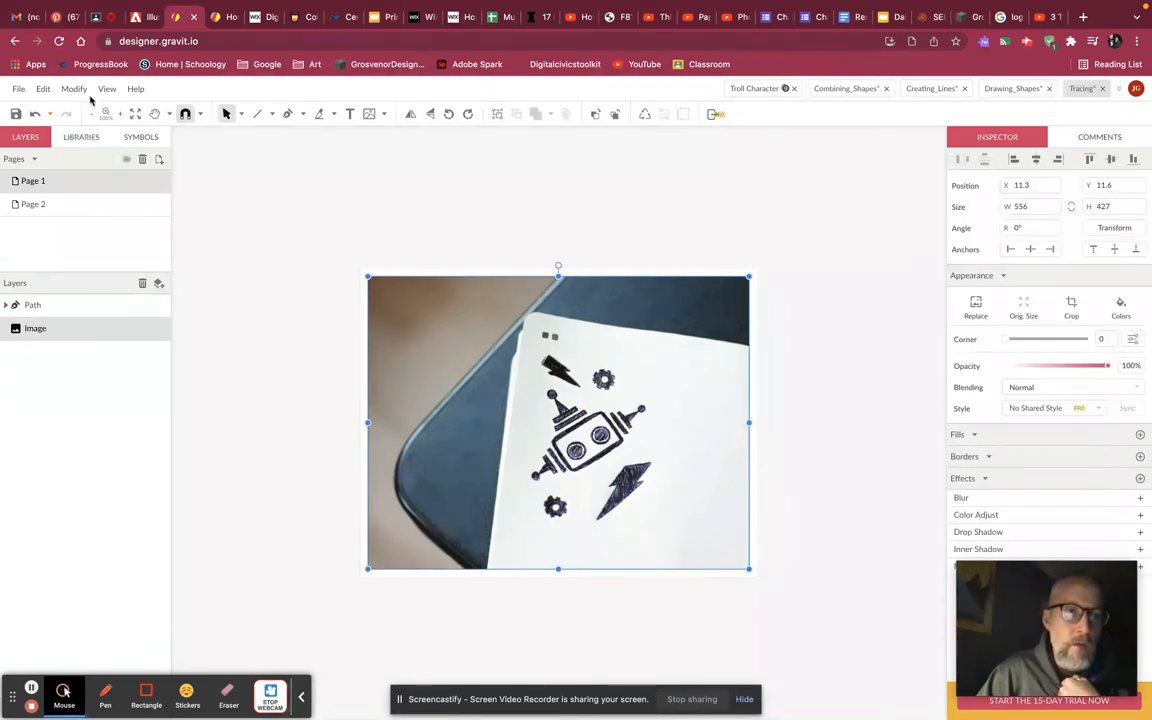
pyautogui.click(74, 92)
pyautogui.moveTo(92, 355)
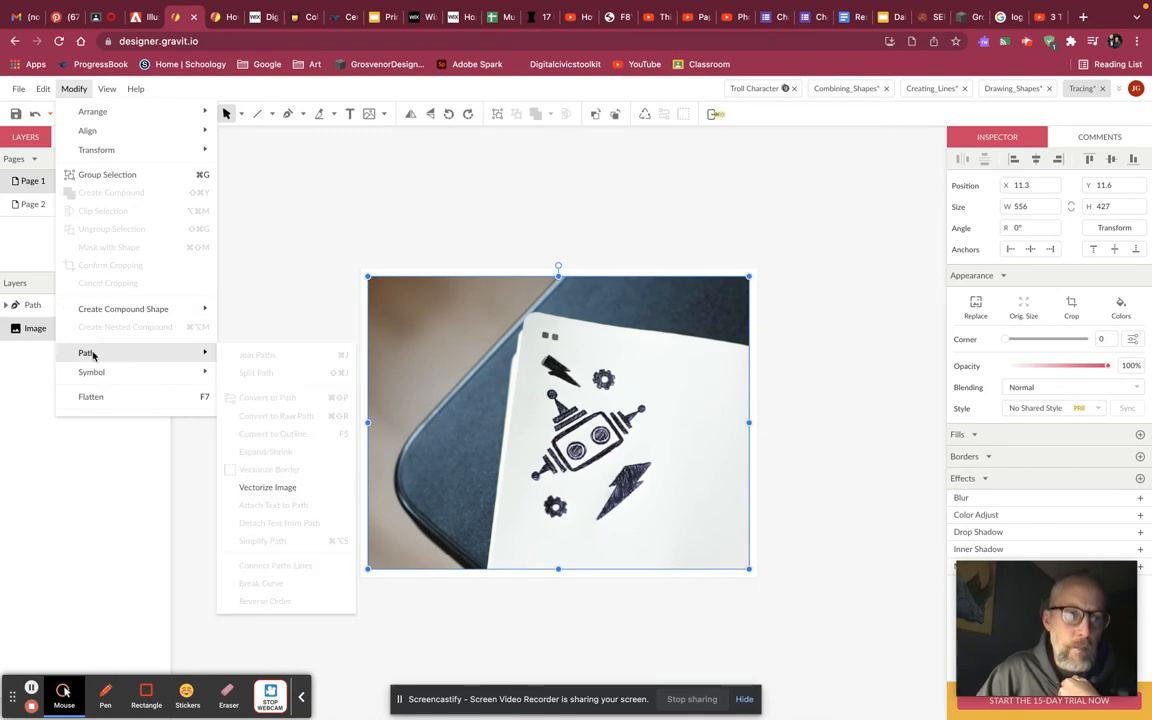
pyautogui.click(254, 488)
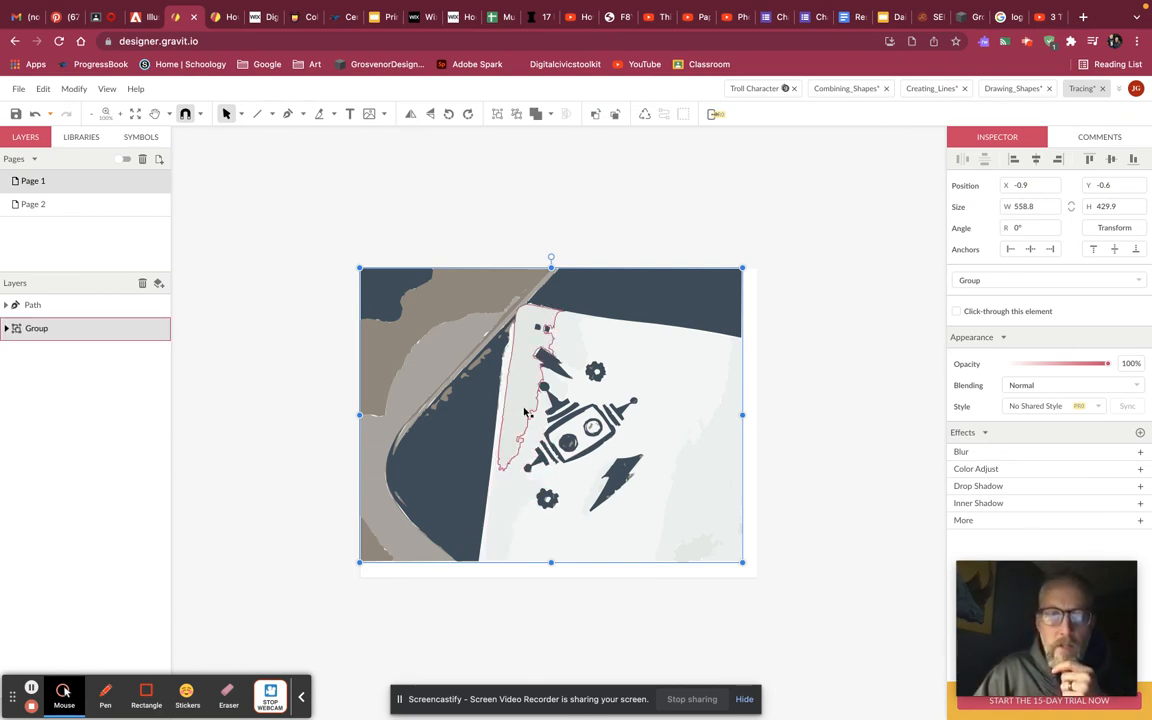
# Select the vectorized group together with the path and move them up and to the left, to about X -71, Y -17.8.
pyautogui.moveTo(330, 285); pyautogui.dragTo(715, 552)
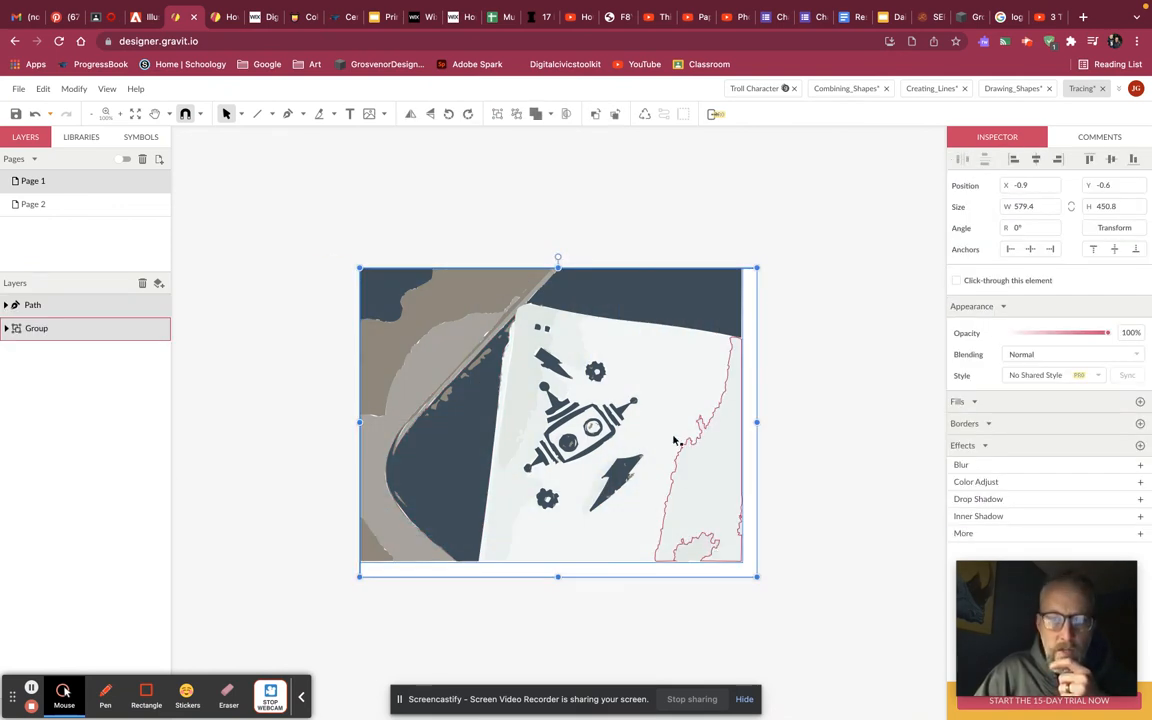
pyautogui.moveTo(432, 306)
pyautogui.mouseDown()
pyautogui.moveTo(527, 404)
pyautogui.moveTo(648, 489)
pyautogui.moveTo(404, 330)
pyautogui.mouseUp()
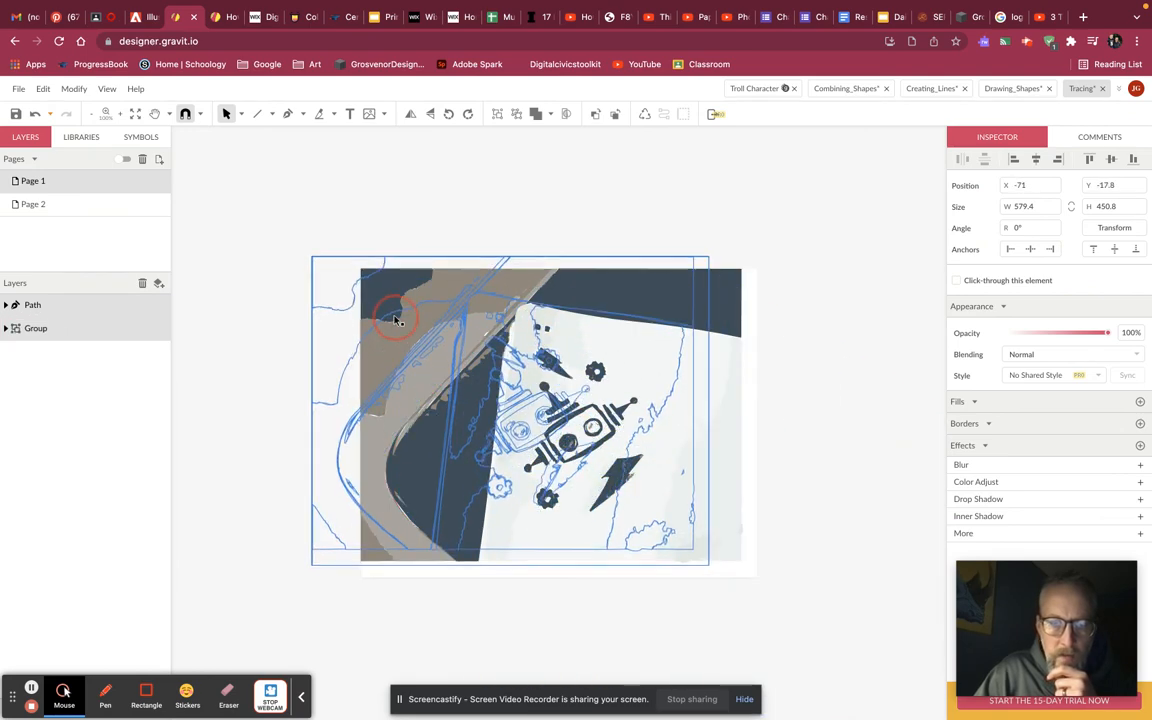
pyautogui.click(397, 320)
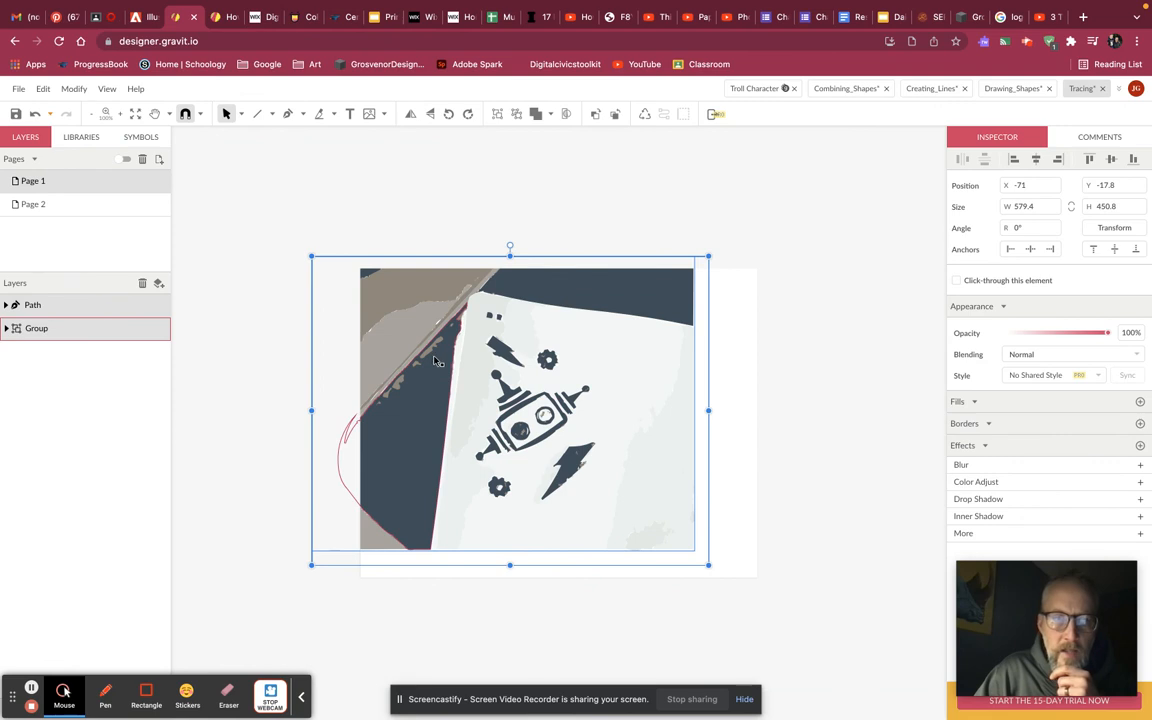
pyautogui.click(72, 88)
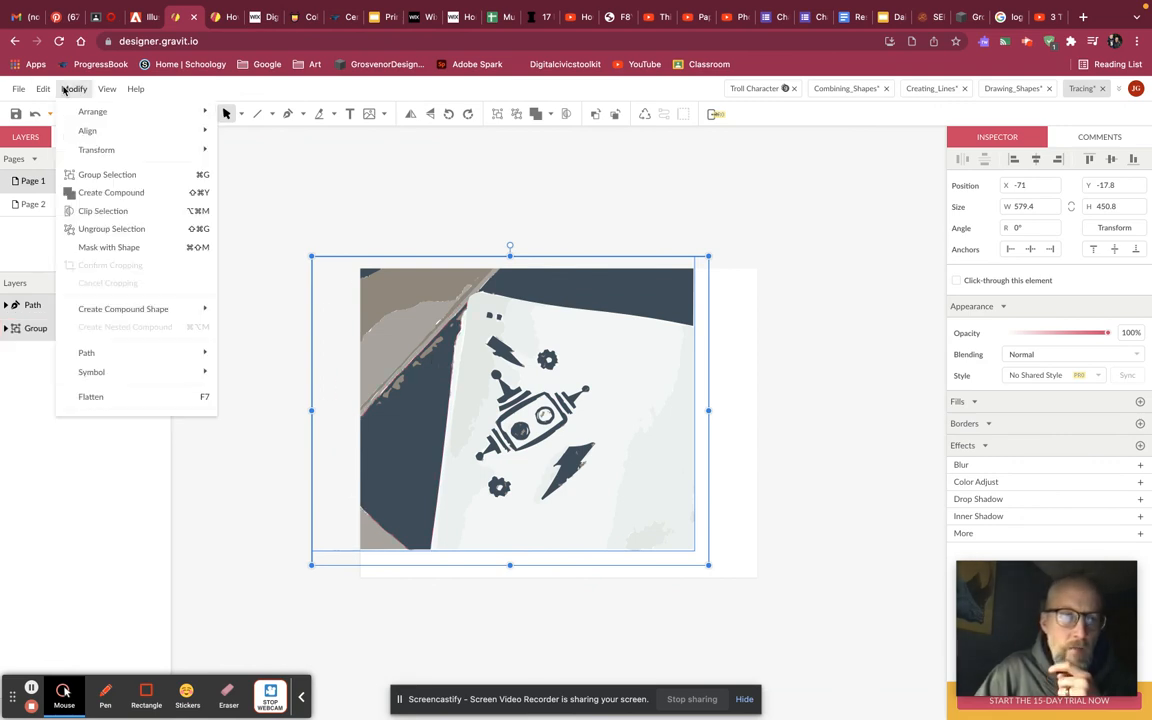
pyautogui.moveTo(87, 355)
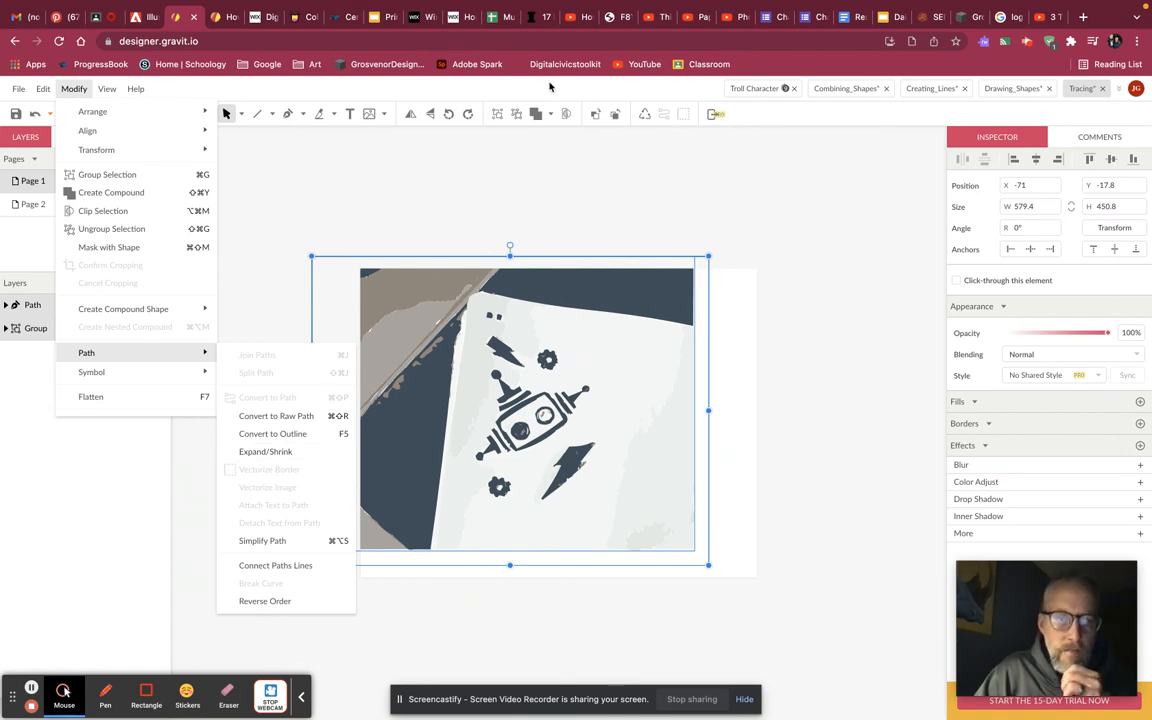
pyautogui.click(265, 452)
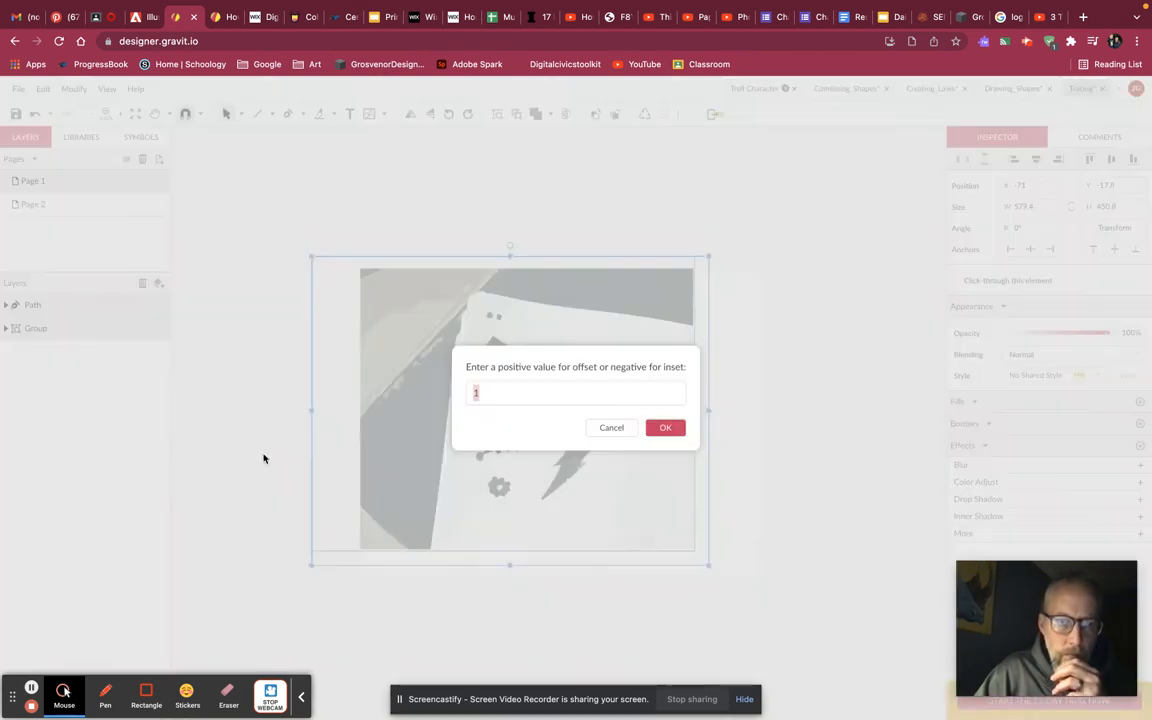
pyautogui.click(610, 428)
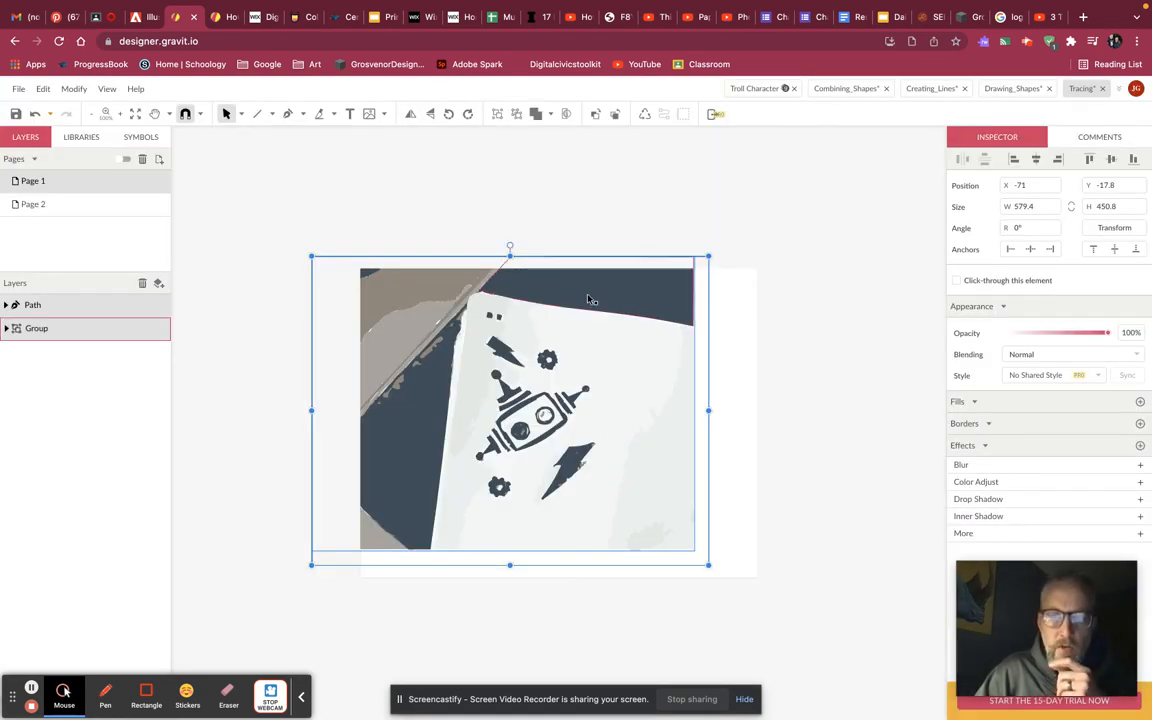